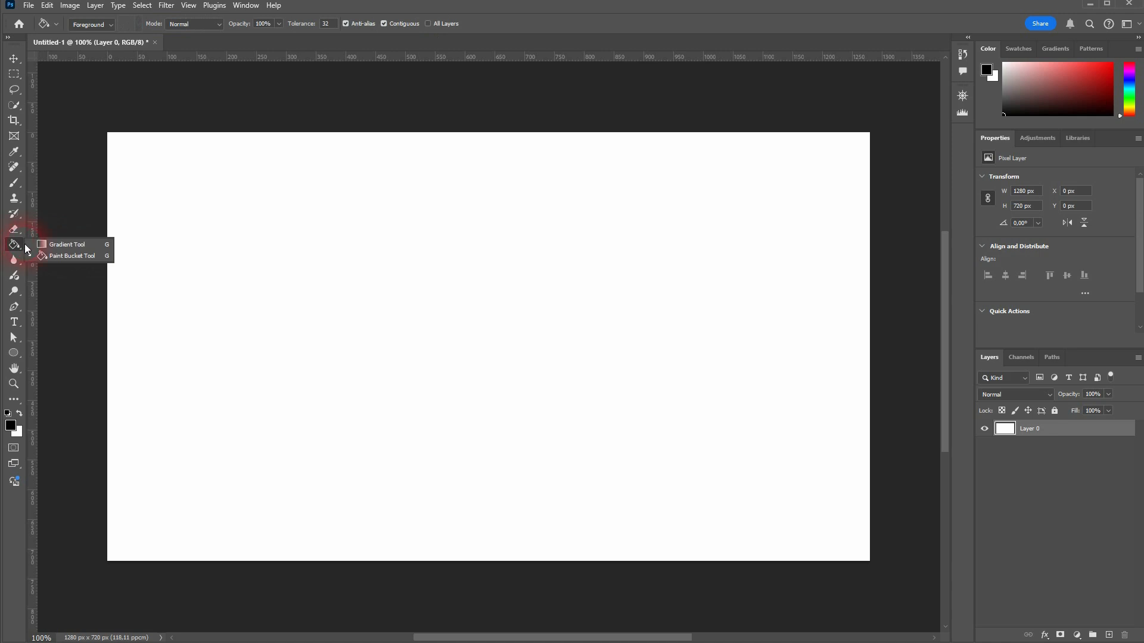
- Activate the Gradient tool and keep its mode on Gradient rather than Classic gradient
click(67, 245)
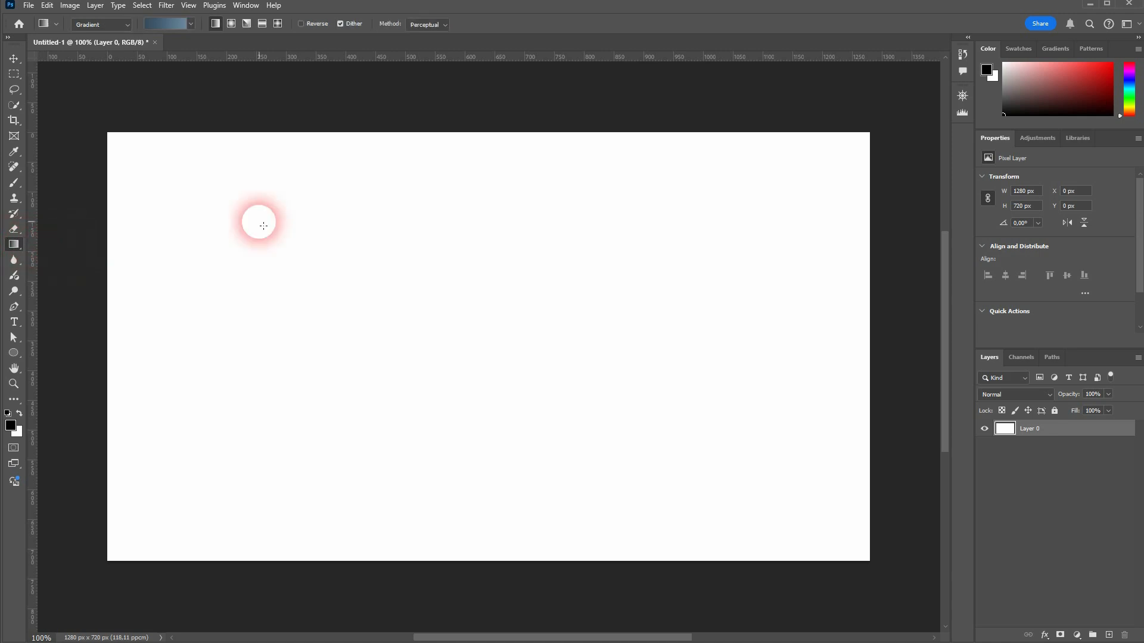
click(126, 25)
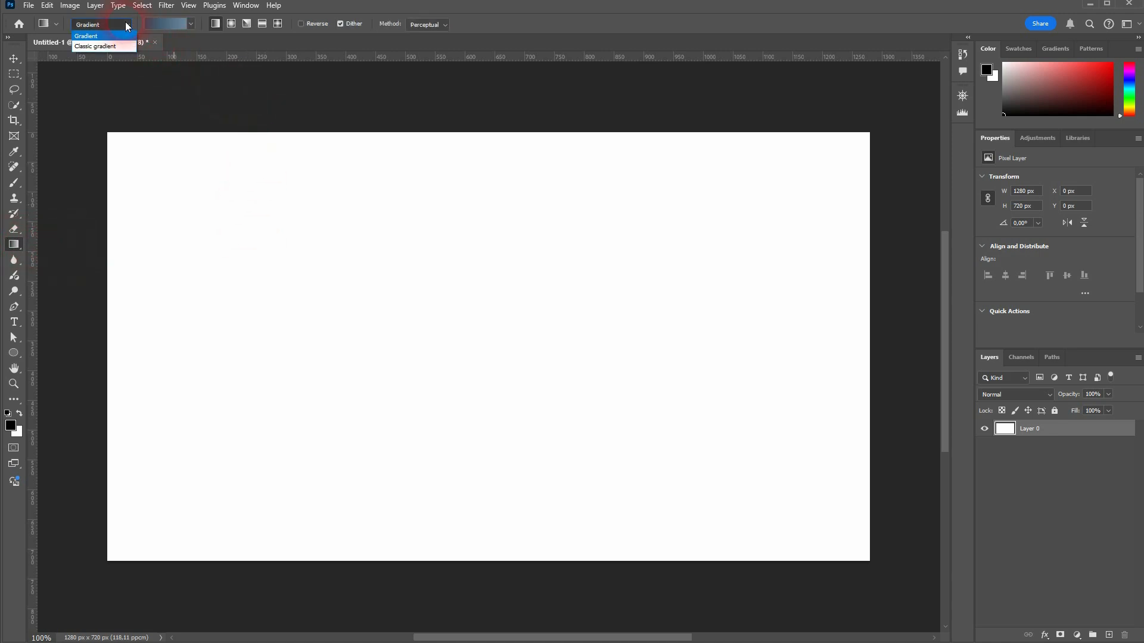
click(92, 37)
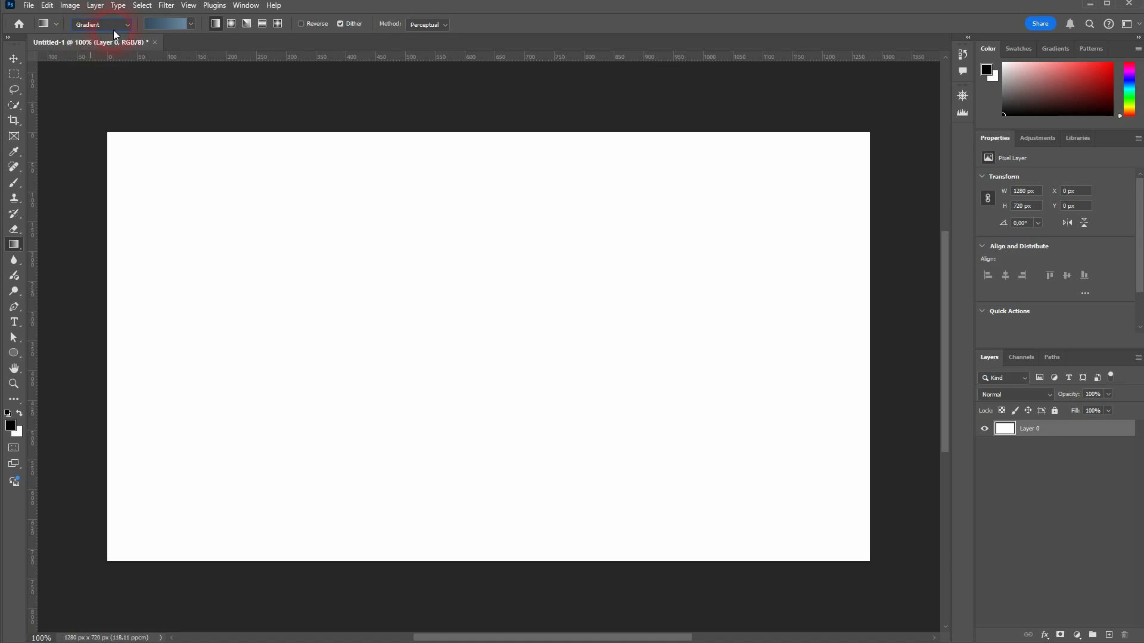
- Look through the gradient presets and choose the Foreground to Background gradient from the Basics group
click(55, 25)
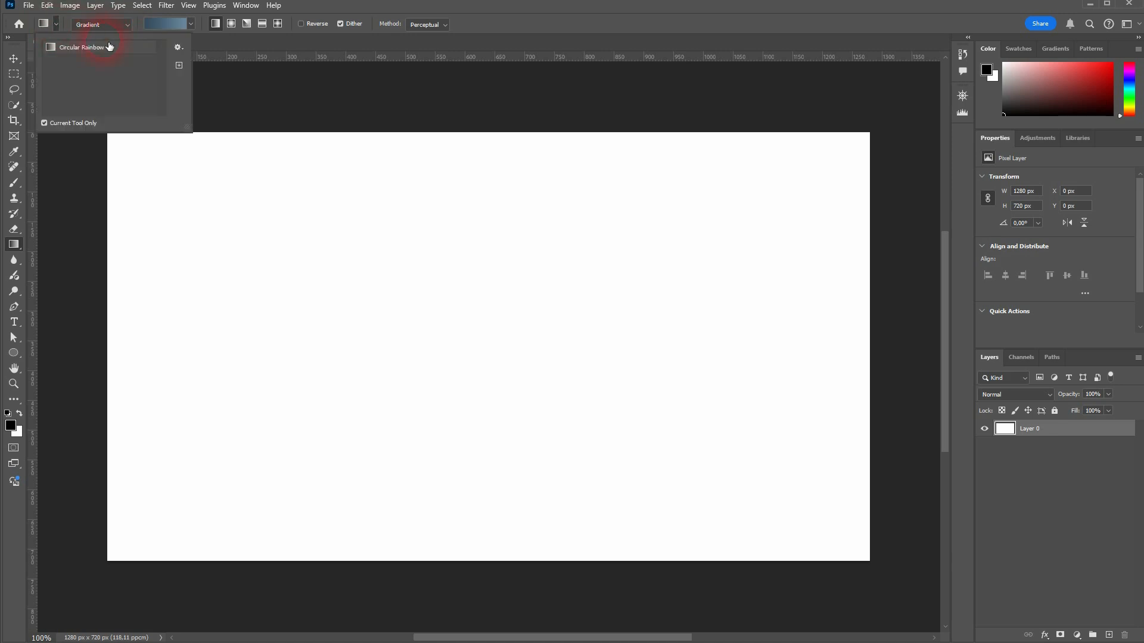
click(191, 24)
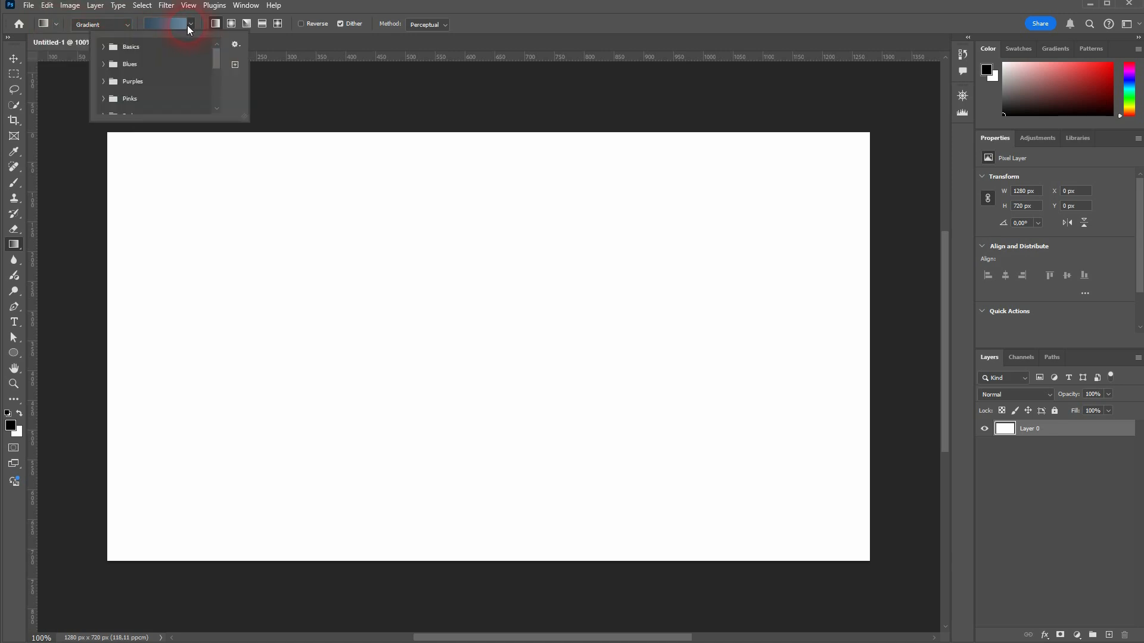
click(165, 27)
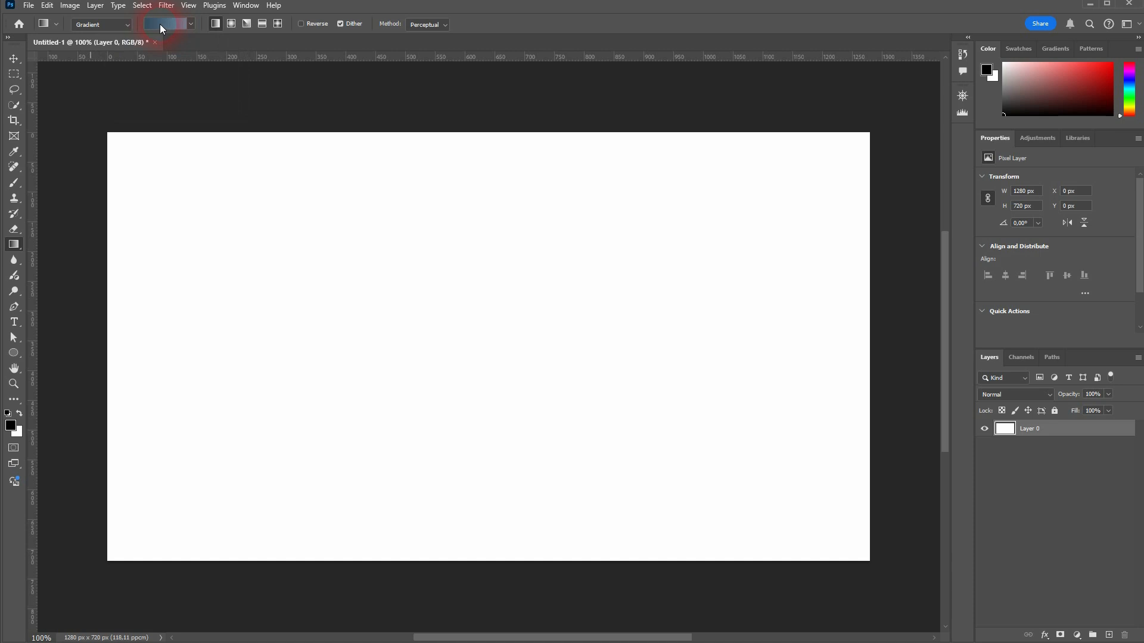
click(190, 25)
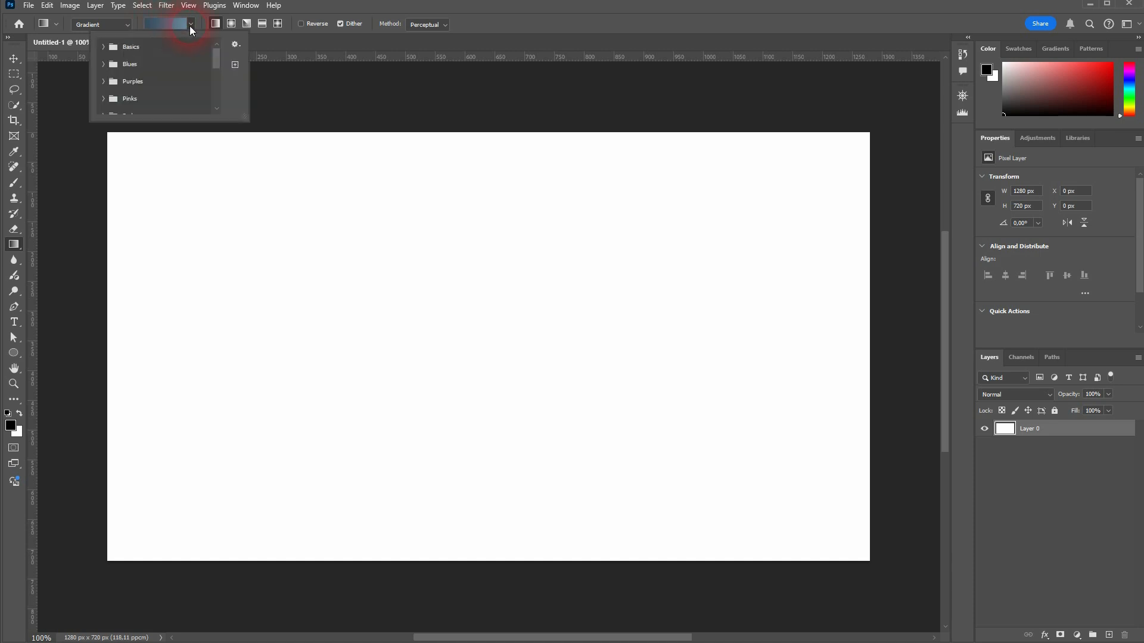
click(104, 47)
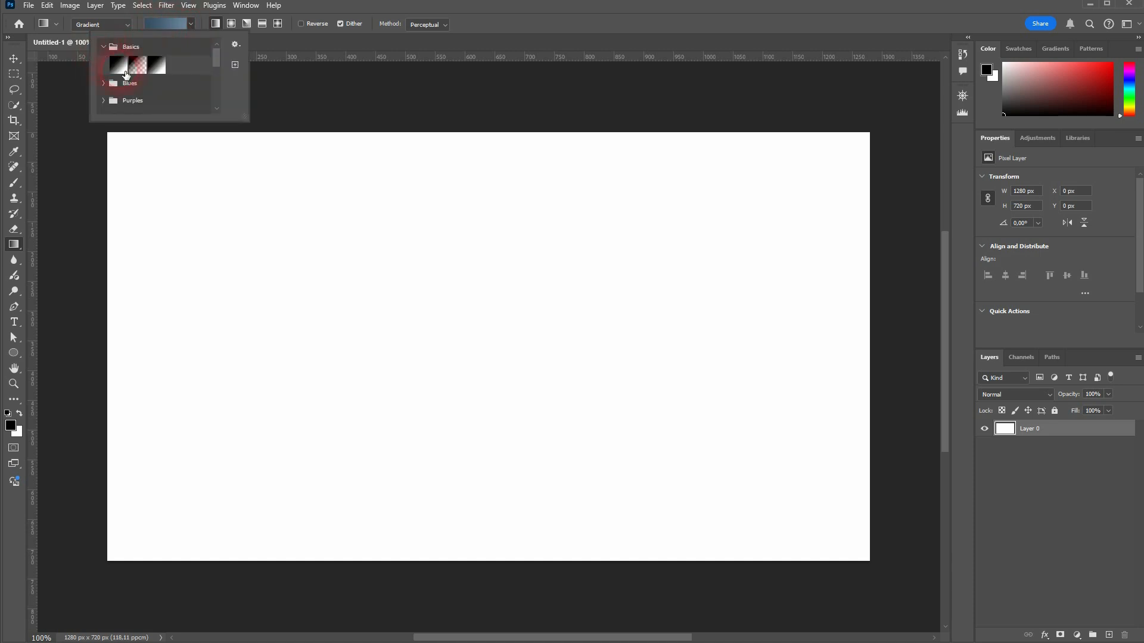
click(164, 68)
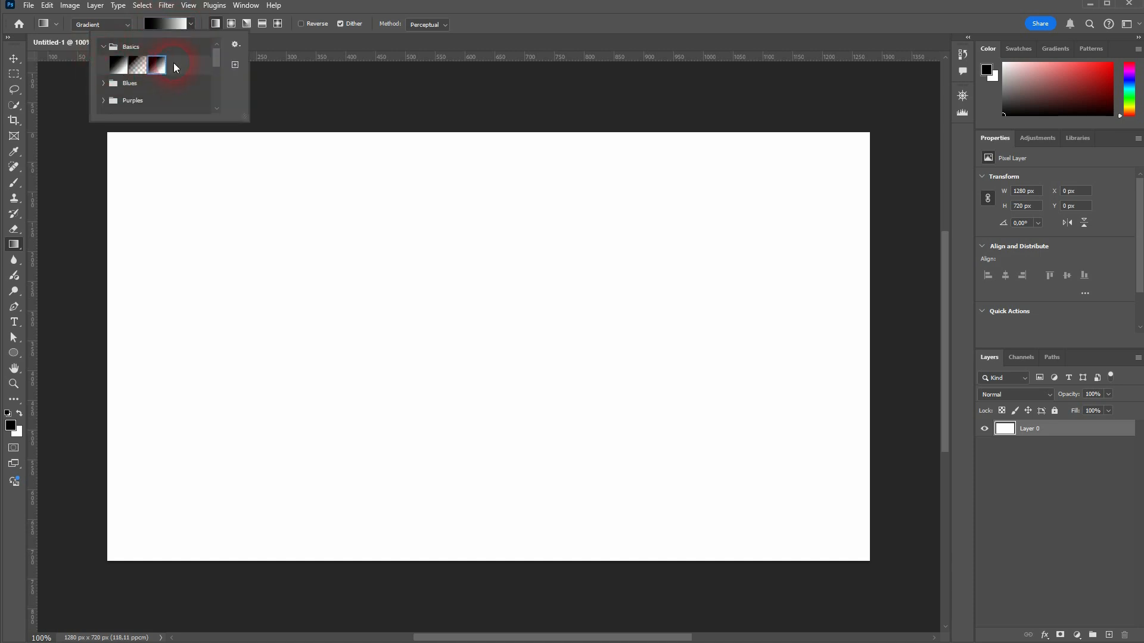
click(123, 67)
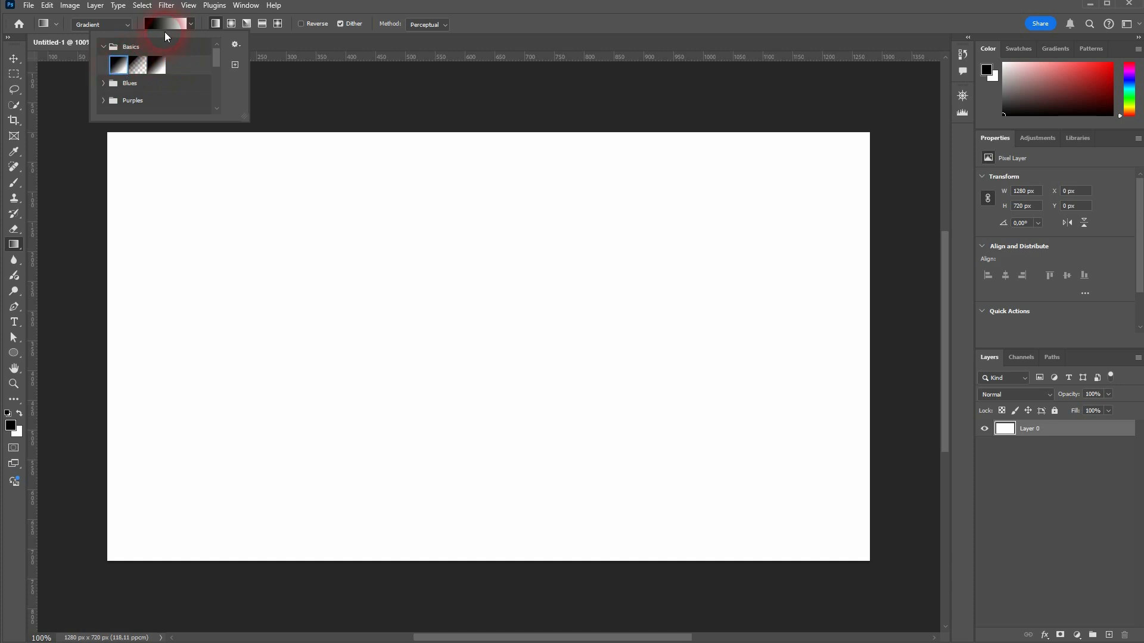
click(108, 50)
click(475, 24)
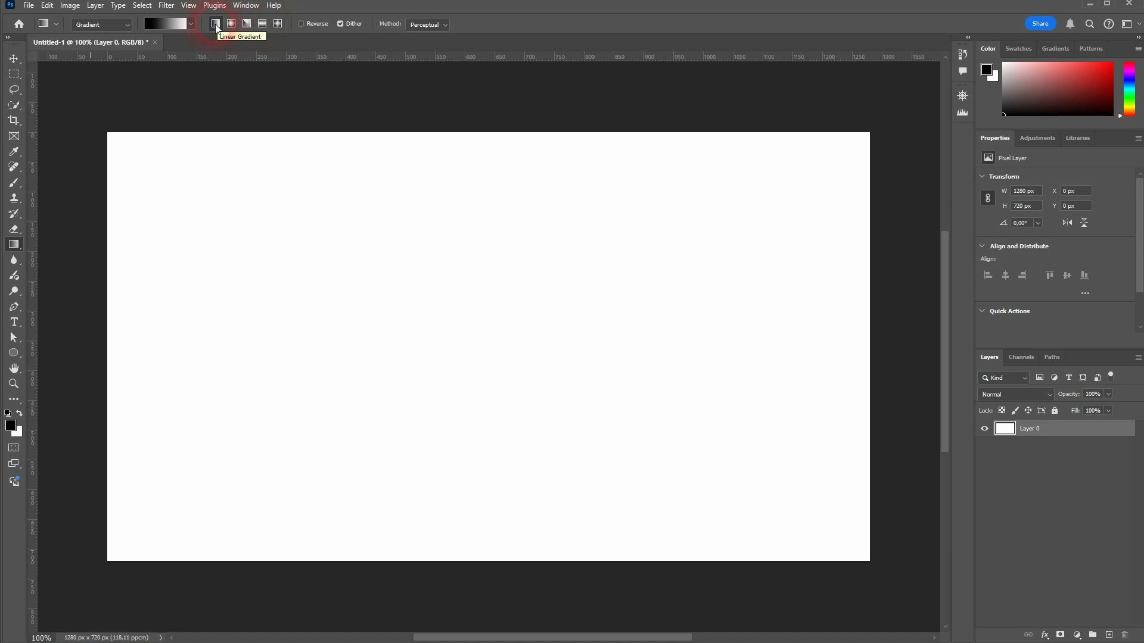
- Apply the Foreground to Background preset as a horizontal linear gradient across the canvas, black to white from left to right, at about 80% scale
click(190, 24)
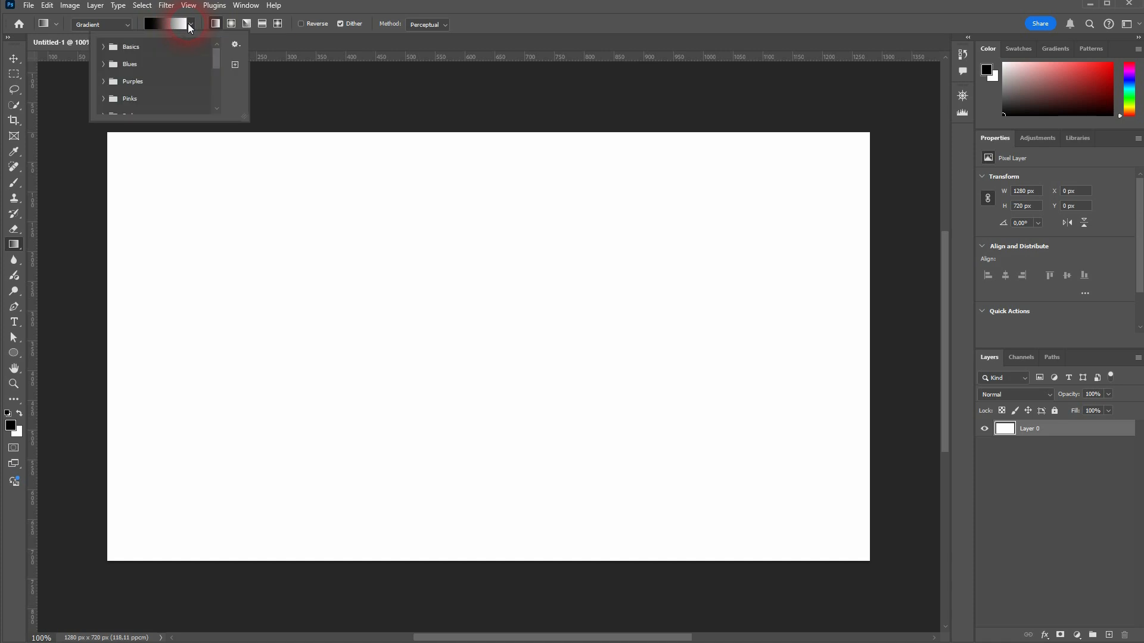
click(104, 46)
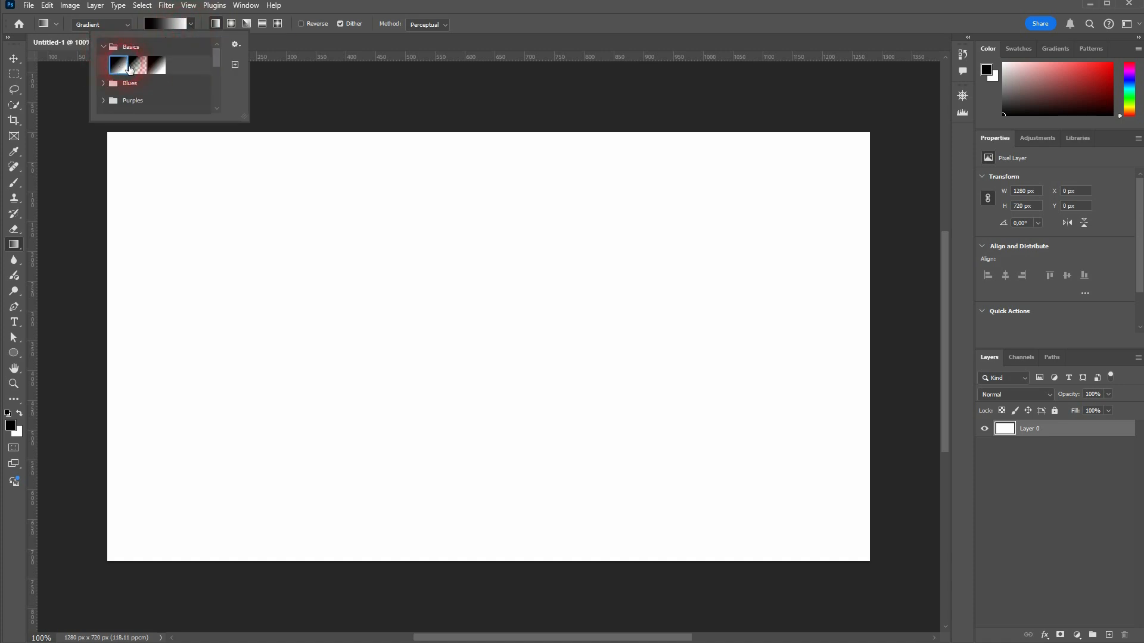
double_click(127, 70)
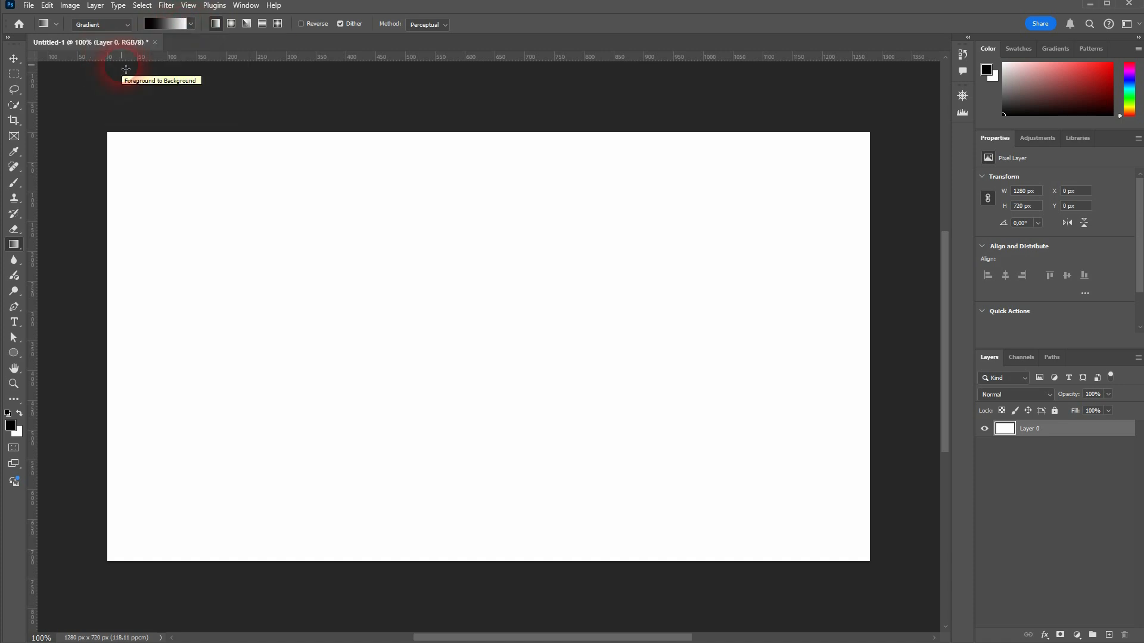
drag(192, 345, 798, 352)
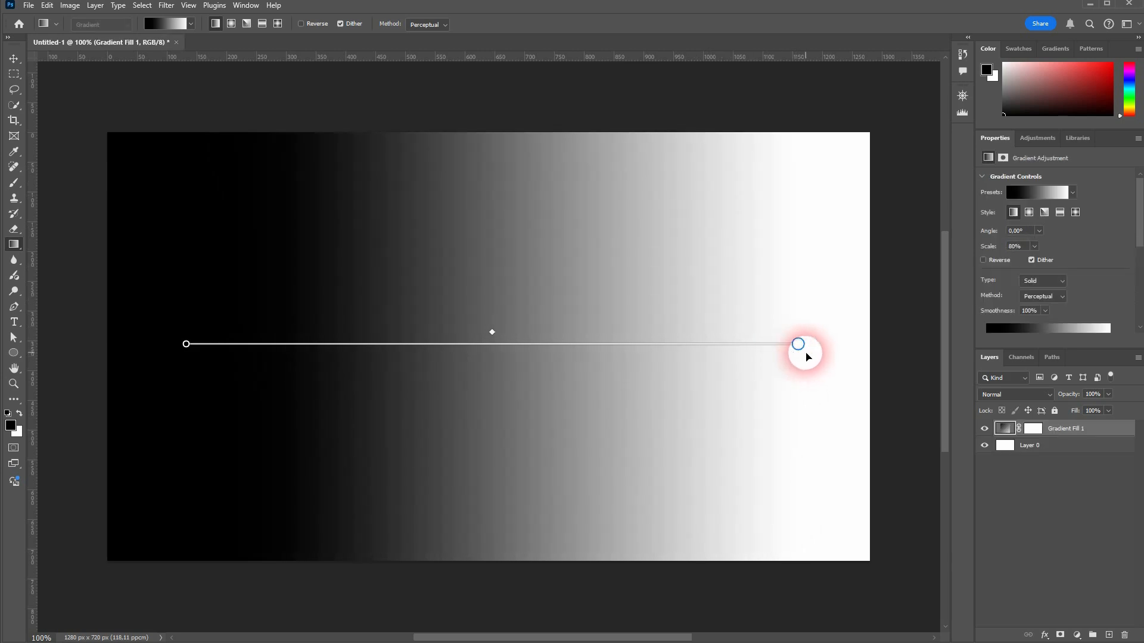
- Check when the gradient's on-canvas line shows by switching to the Eraser and back, selecting Layer 0, and reselecting the gradient fill layer
click(186, 345)
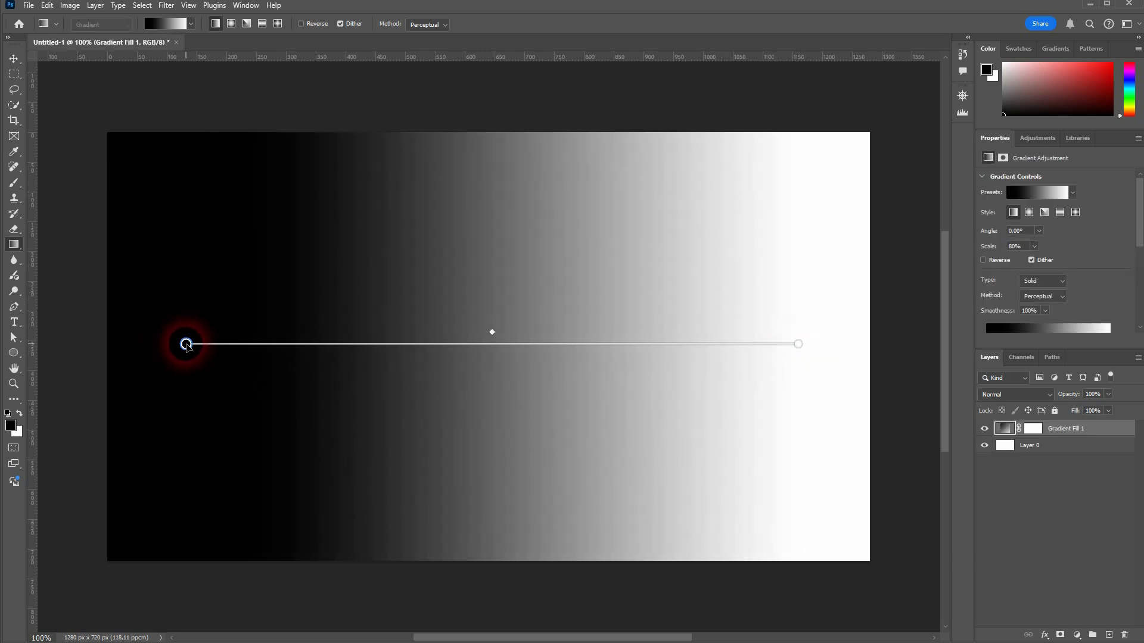
drag(14, 229, 56, 231)
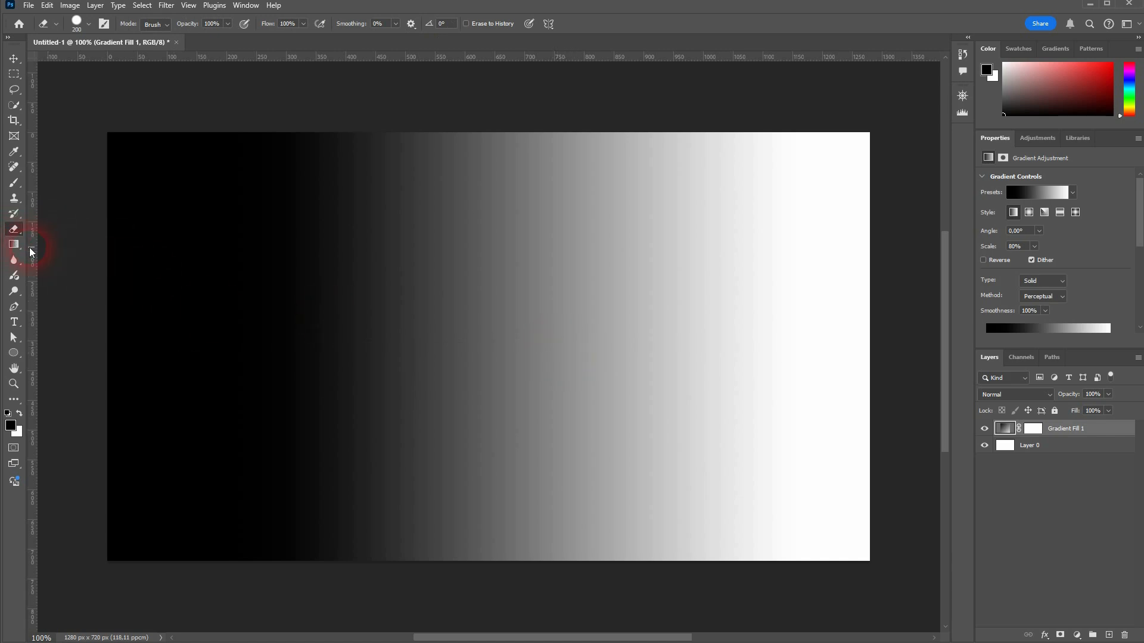
click(14, 245)
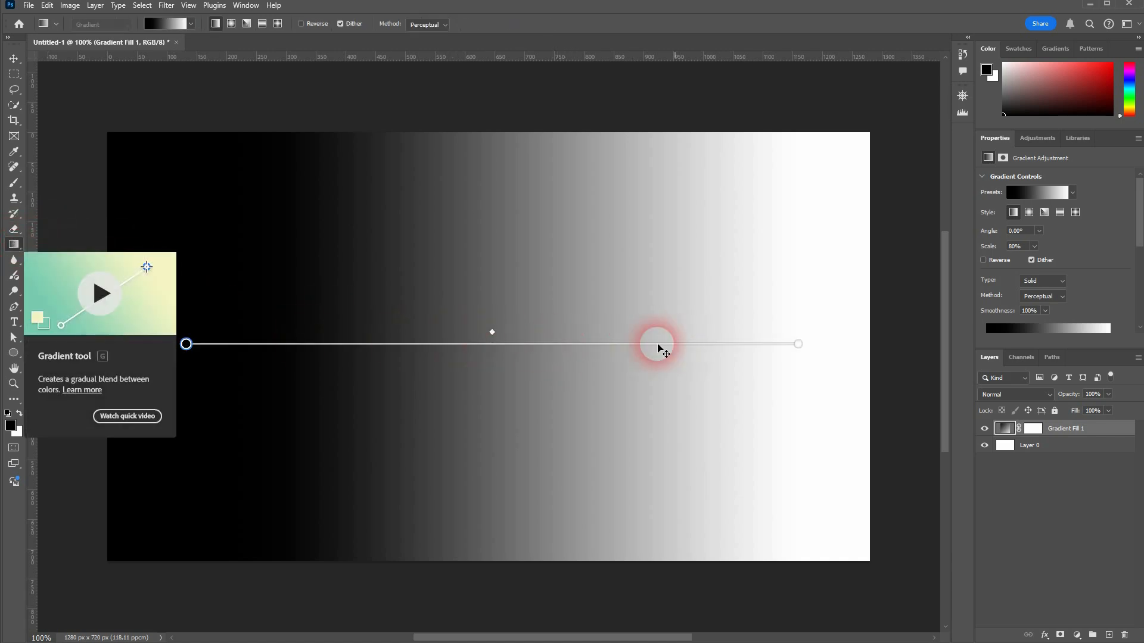
click(1066, 453)
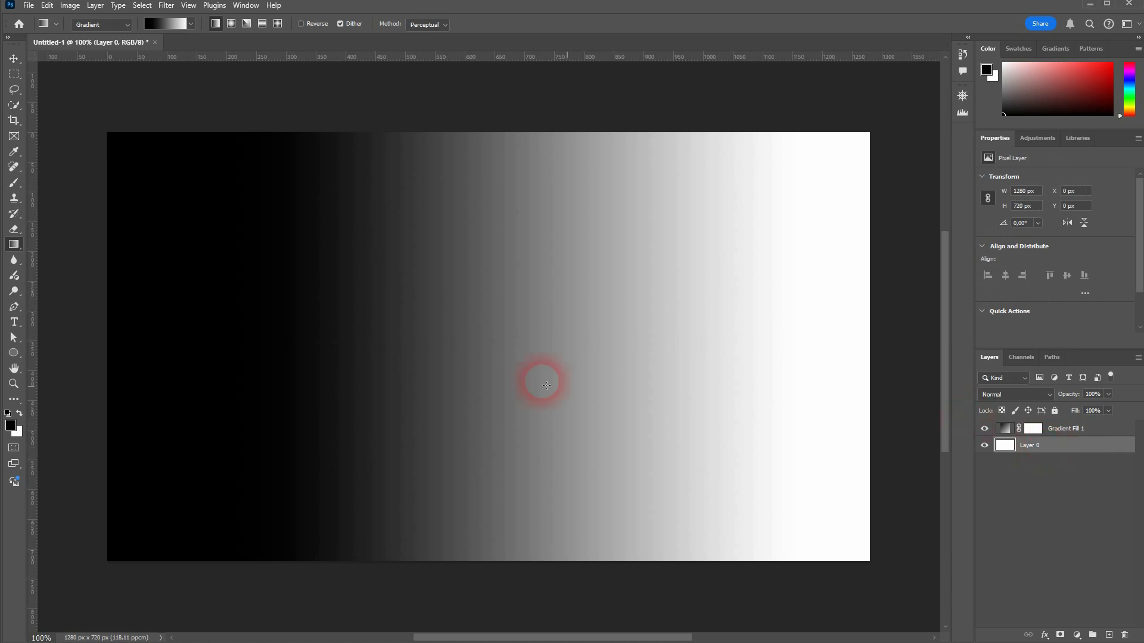
click(1053, 429)
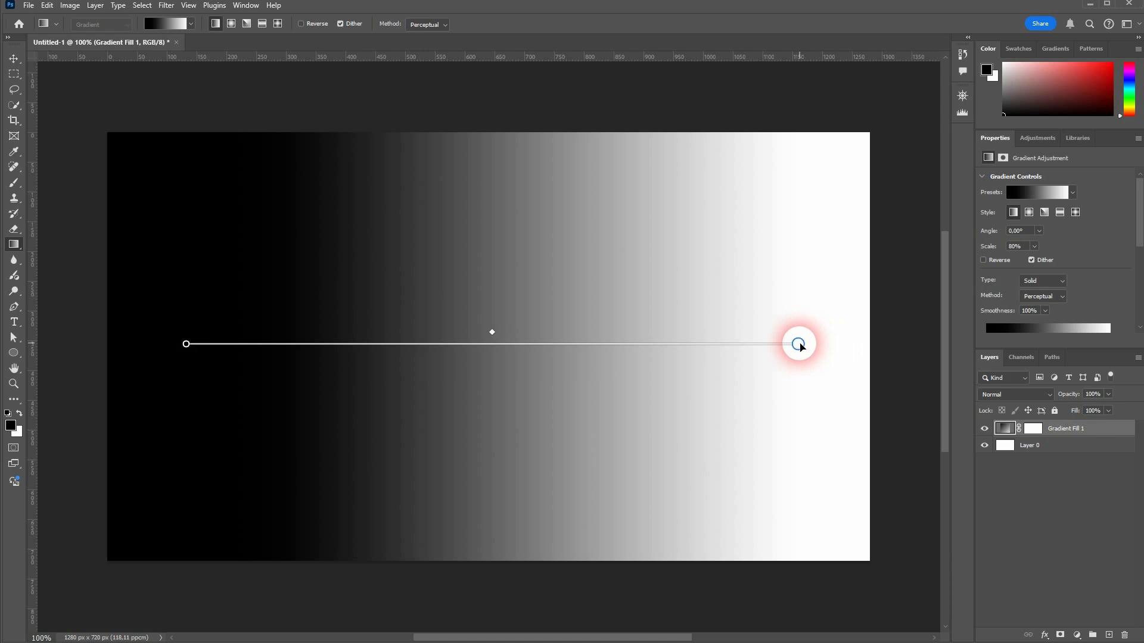
- Shift the gradient's midpoint slightly toward the white end and extend both end stops just beyond the canvas edges, to about 103% scale
drag(493, 335, 515, 319)
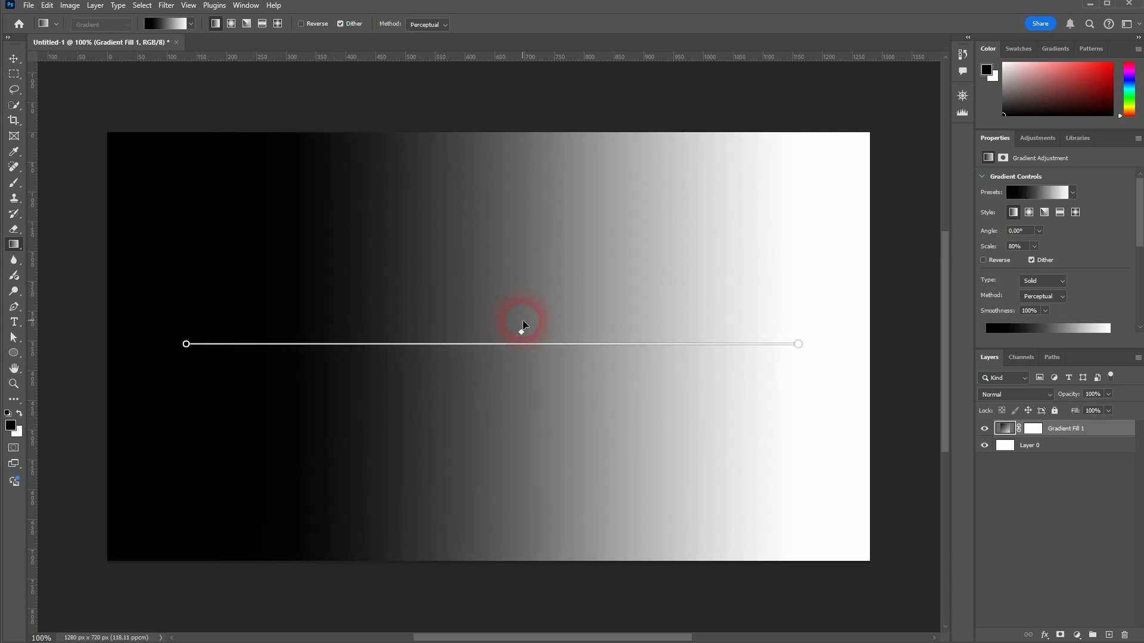
drag(186, 343, 100, 344)
drag(804, 347, 884, 344)
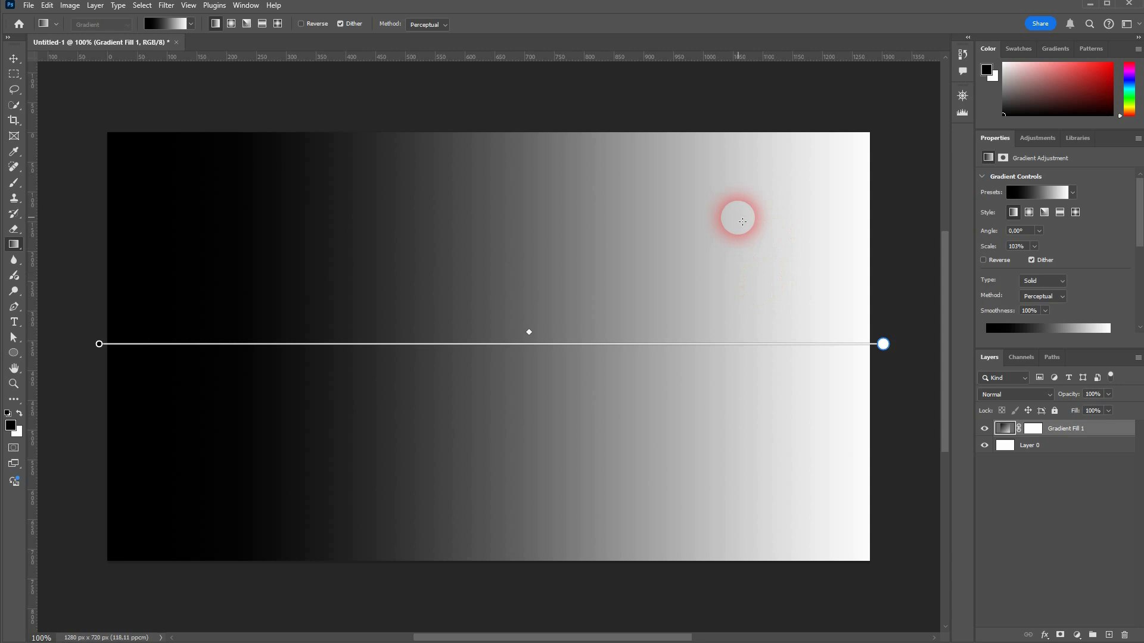
- Redraw the gradient vertically, then diagonally from the canvas's lower-left to upper-right corner at about 29.5° and 119% scale
drag(494, 131, 489, 574)
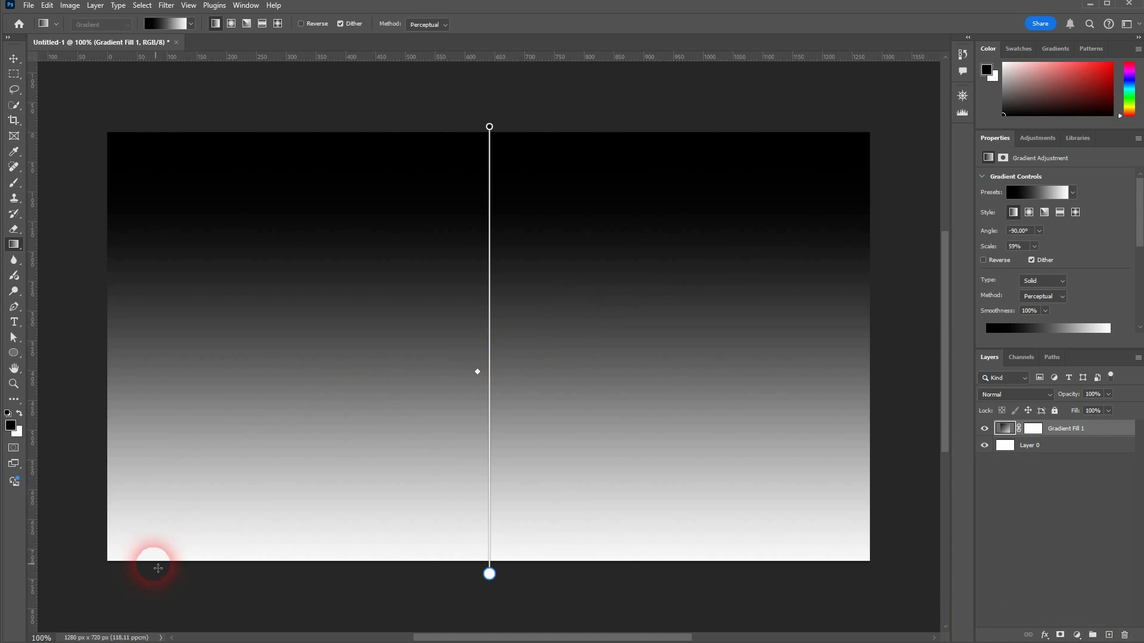
drag(97, 569, 887, 126)
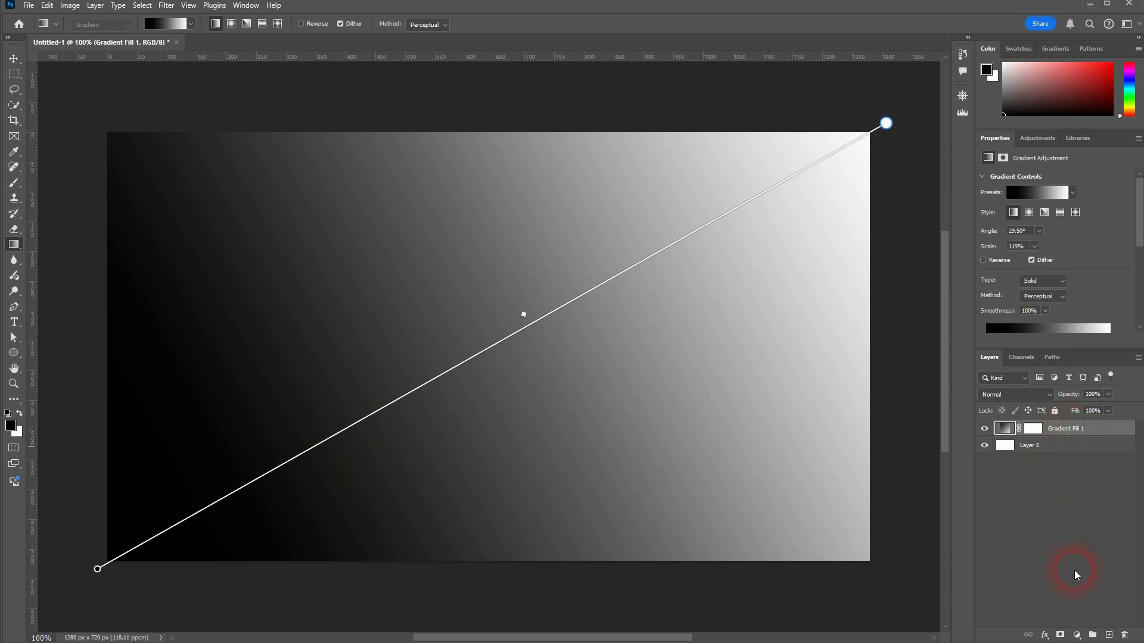
- Add a second gradient fill running diagonally from the canvas's lower-right corner to beyond its upper-left corner, at about 151° and 124% scale
click(1110, 638)
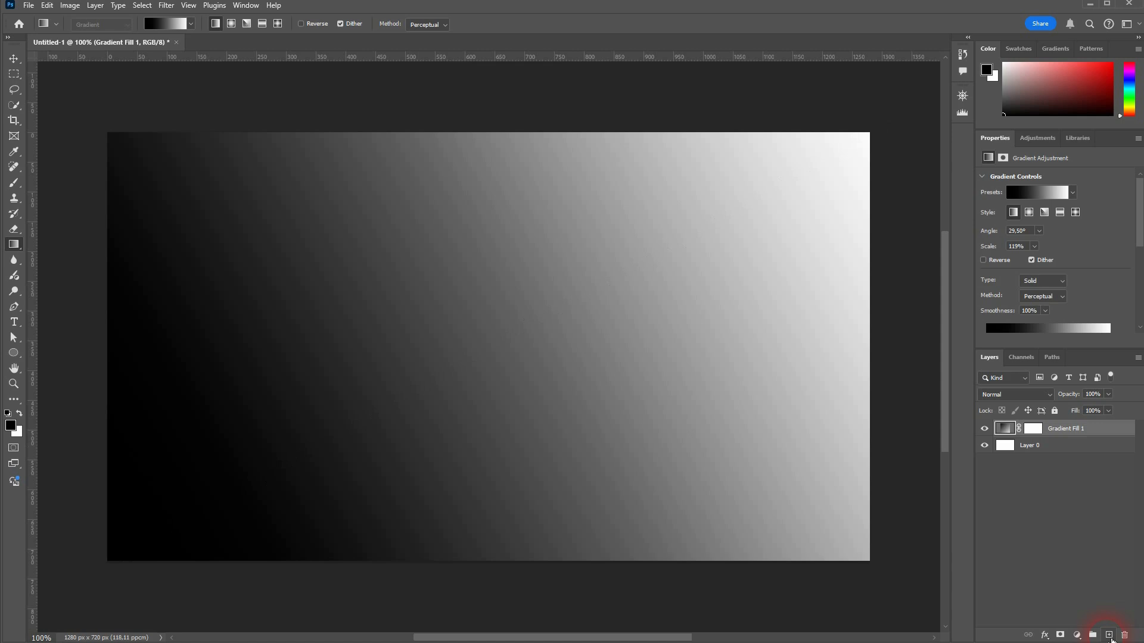
click(1110, 637)
drag(893, 575, 66, 126)
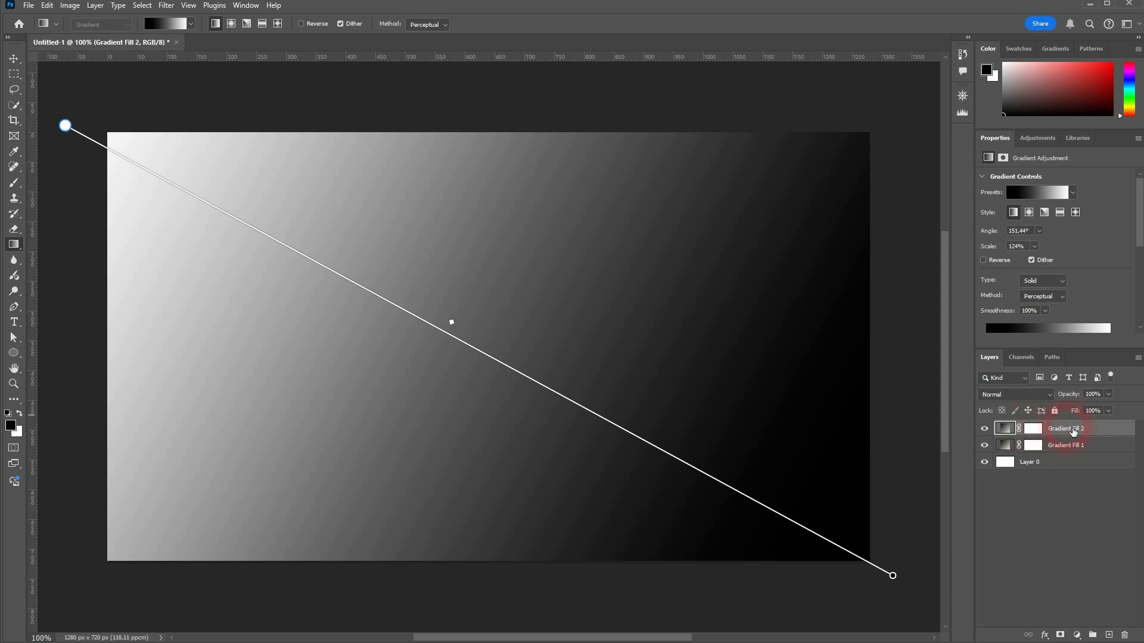
- Toggle the visibility of the second gradient fill layer off and on, and delete that layer
click(986, 429)
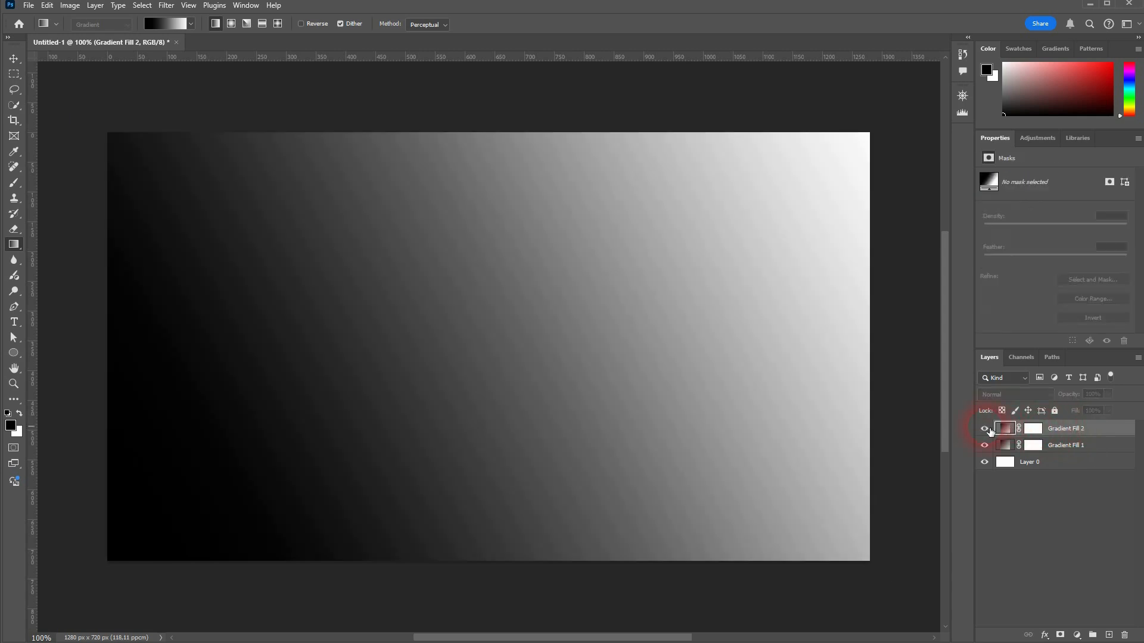
click(986, 429)
click(1125, 636)
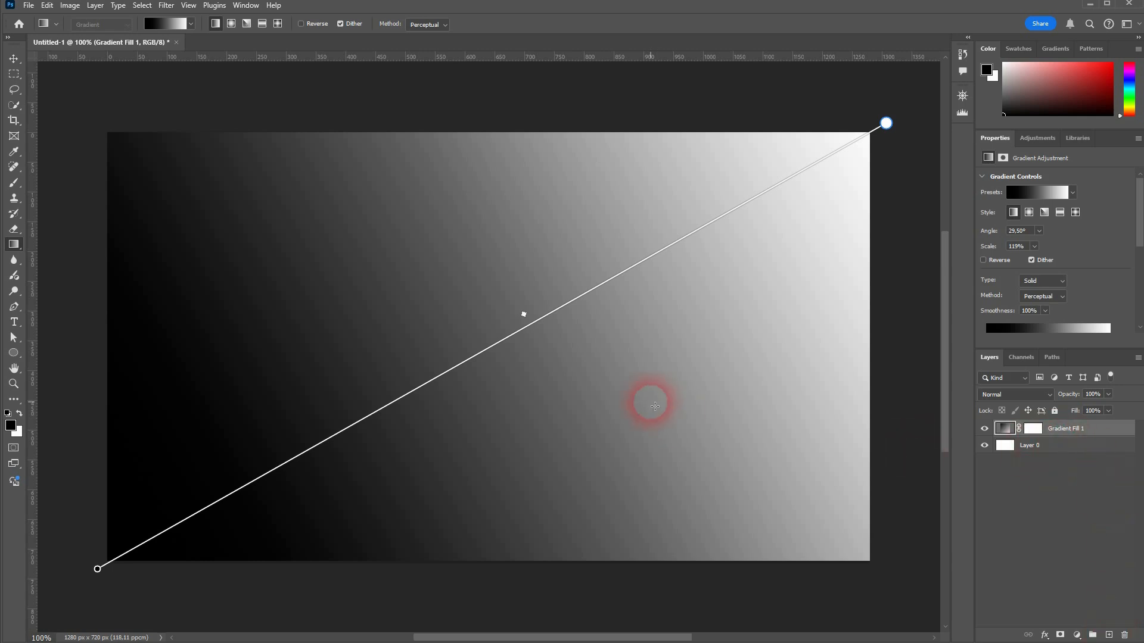
- Move the diagonal gradient's midpoint back to the canvas centre and change its black lower-left color stop to bright red
drag(524, 314, 492, 333)
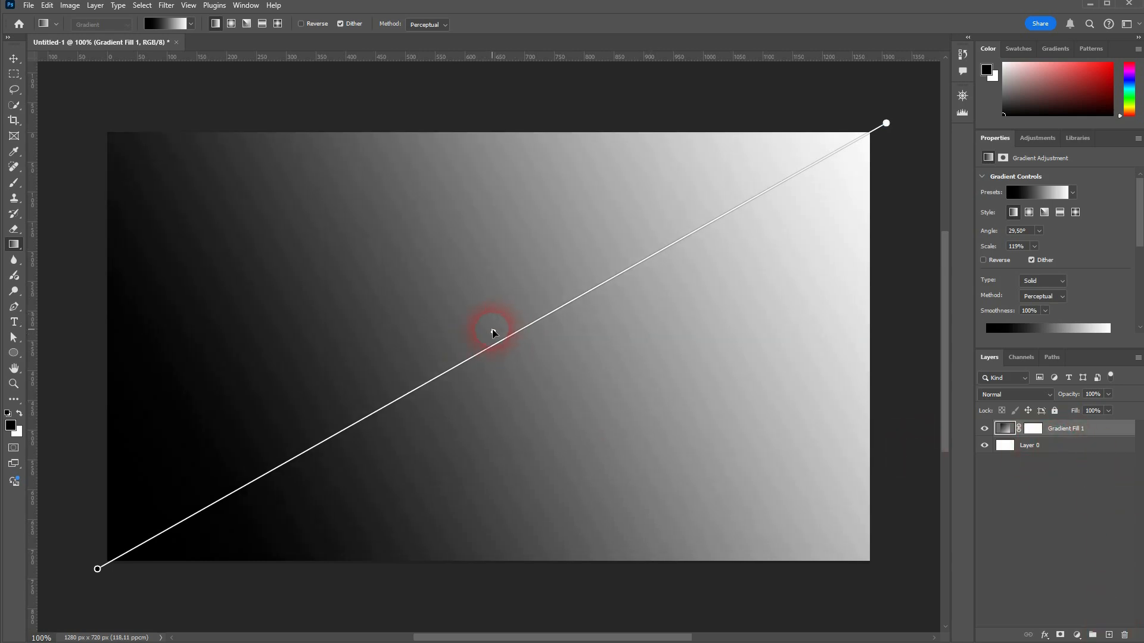
double_click(97, 572)
drag(878, 329, 969, 262)
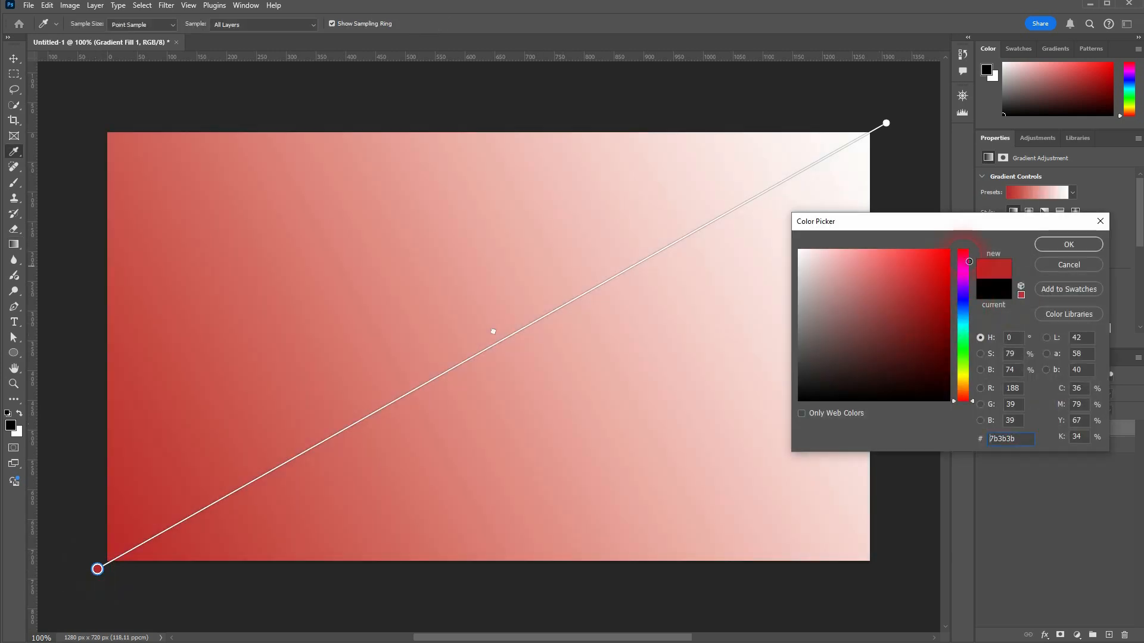
click(1055, 245)
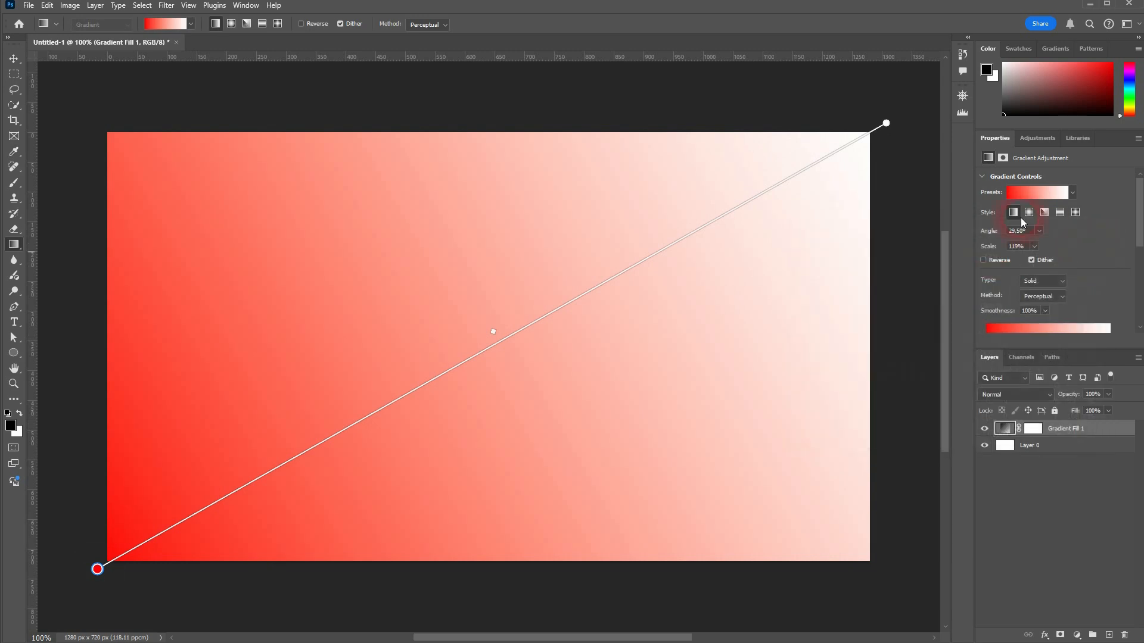
- Change the gradient's white upper-right color stop to blue, hex 2a00ff
double_click(886, 123)
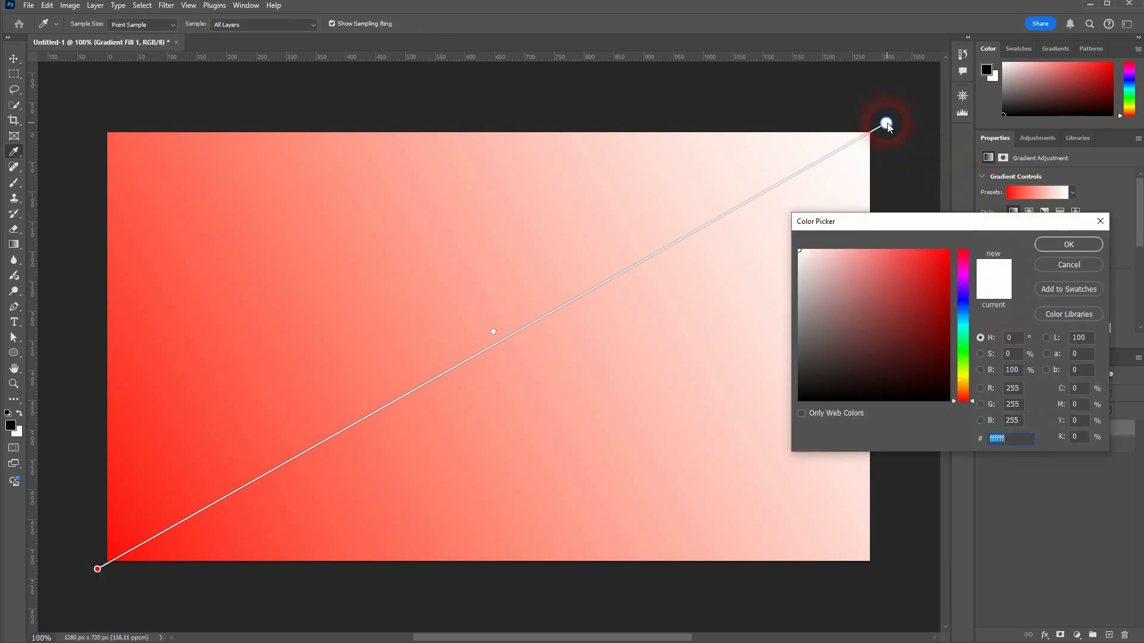
drag(942, 378, 779, 416)
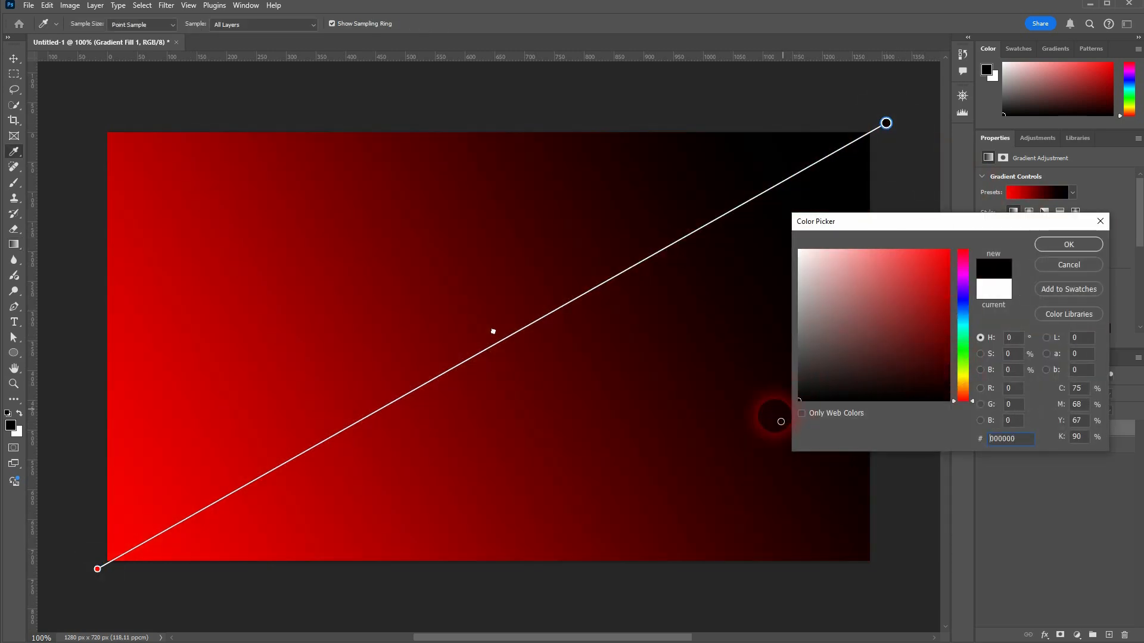
drag(963, 400, 950, 251)
click(916, 279)
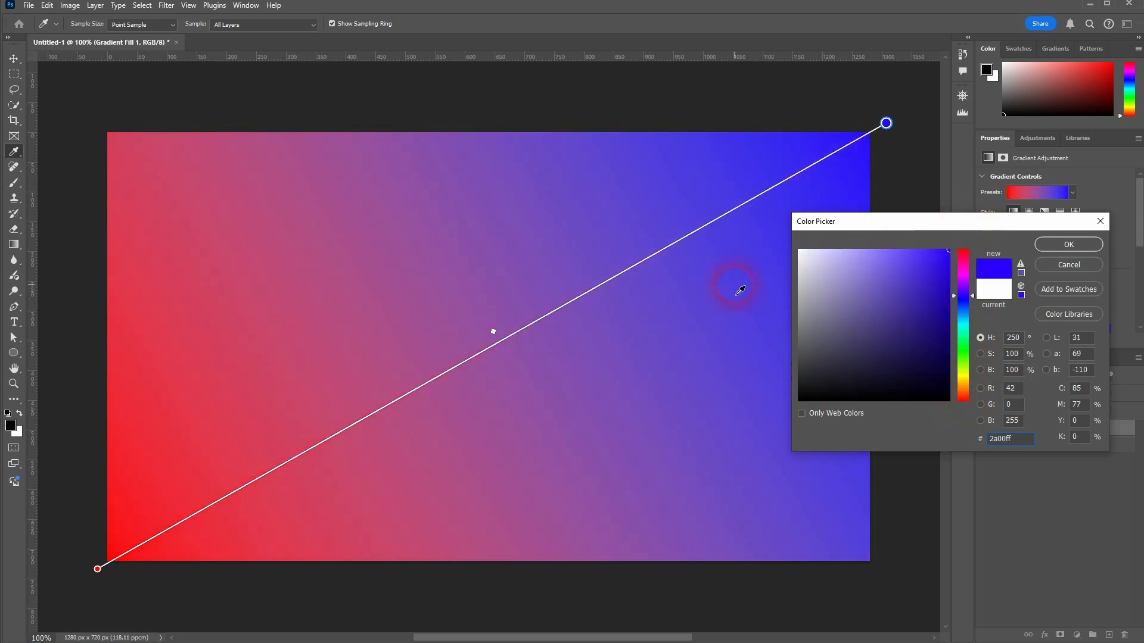
click(1078, 246)
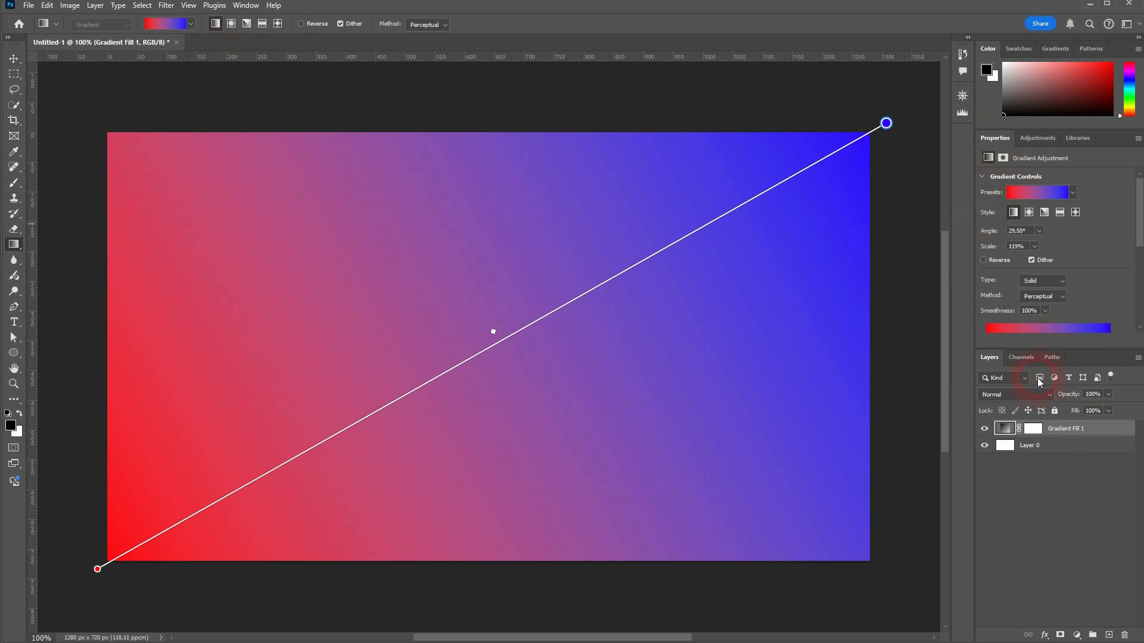
- Select the gradient fill layer and look over its gradient presets and style options
click(1055, 452)
click(1061, 429)
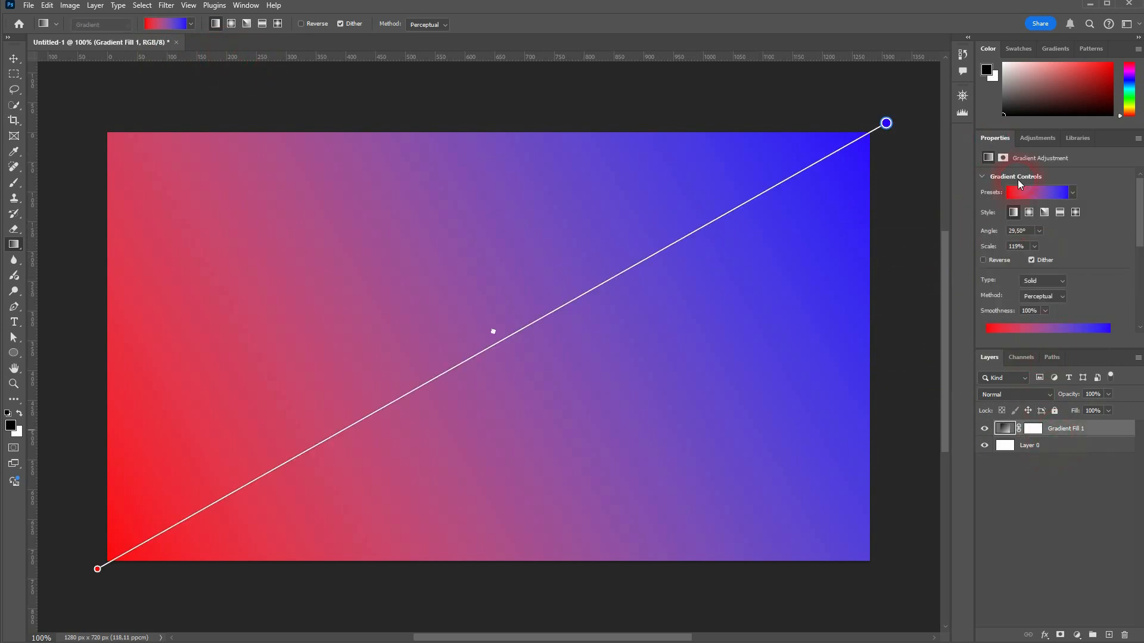
click(245, 5)
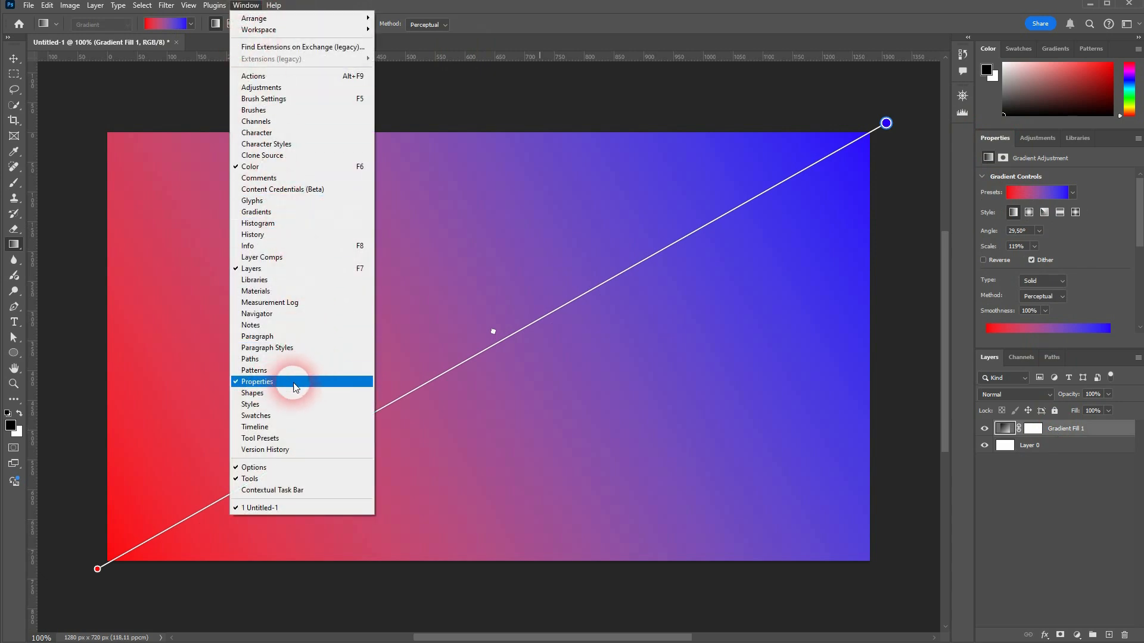
click(1116, 263)
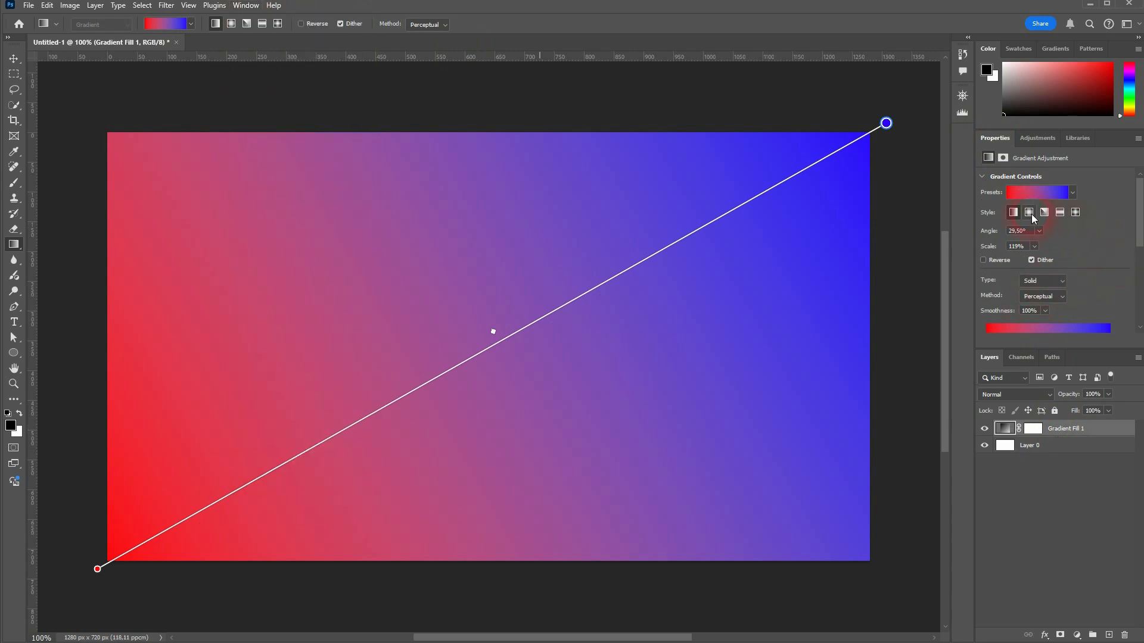
click(1073, 193)
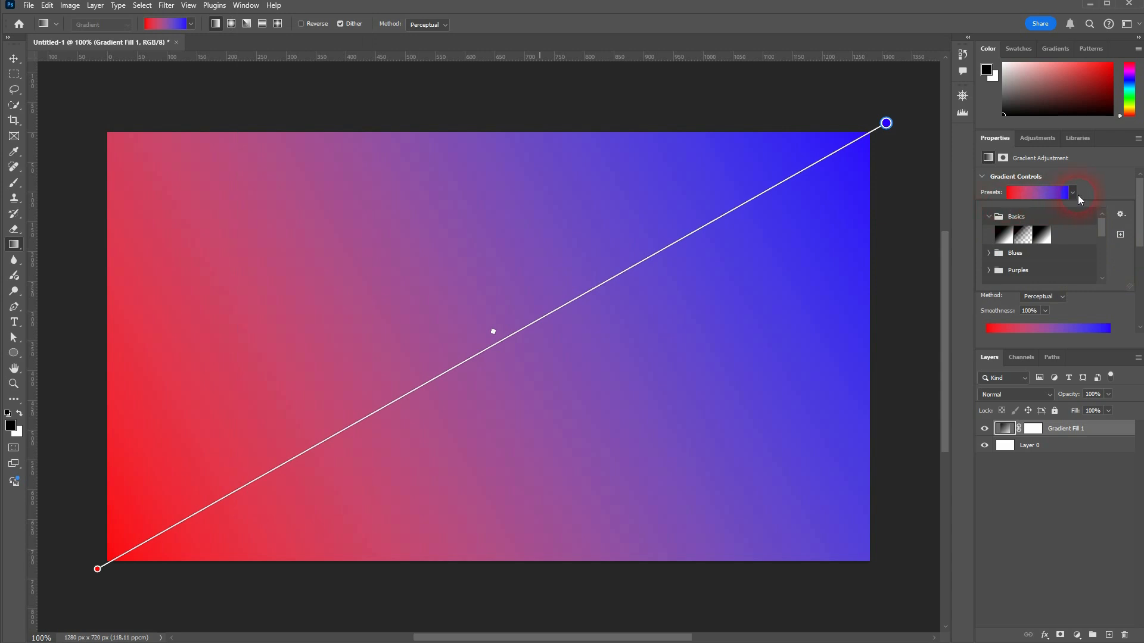
click(1100, 192)
click(1013, 213)
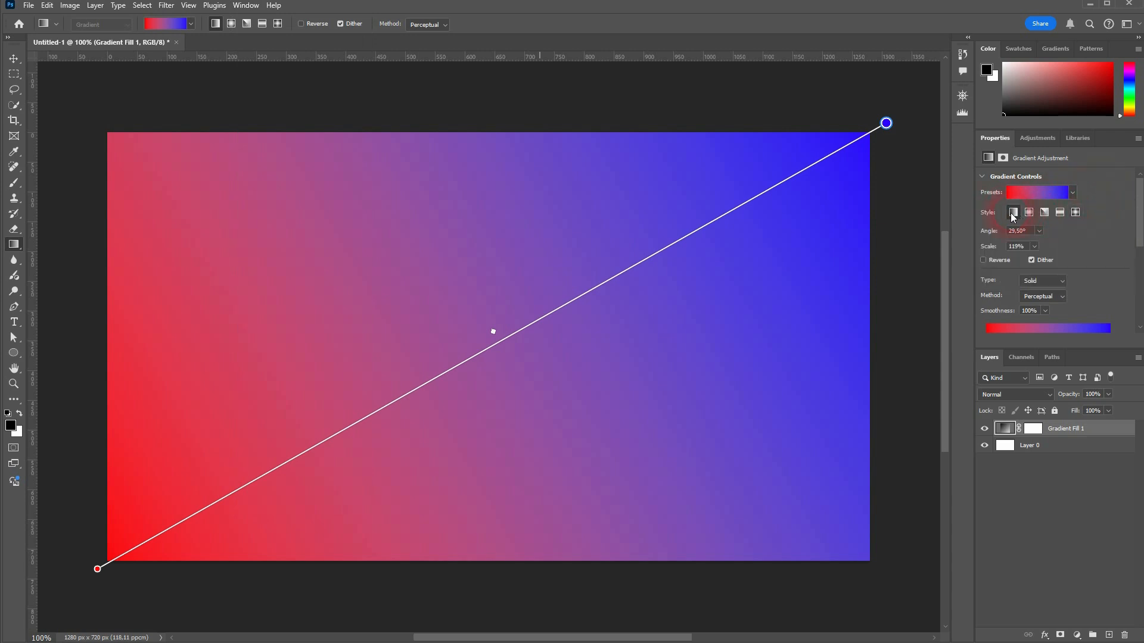
- Set the gradient's angle to -180°, -90°, -120° and finally -45°
click(1039, 231)
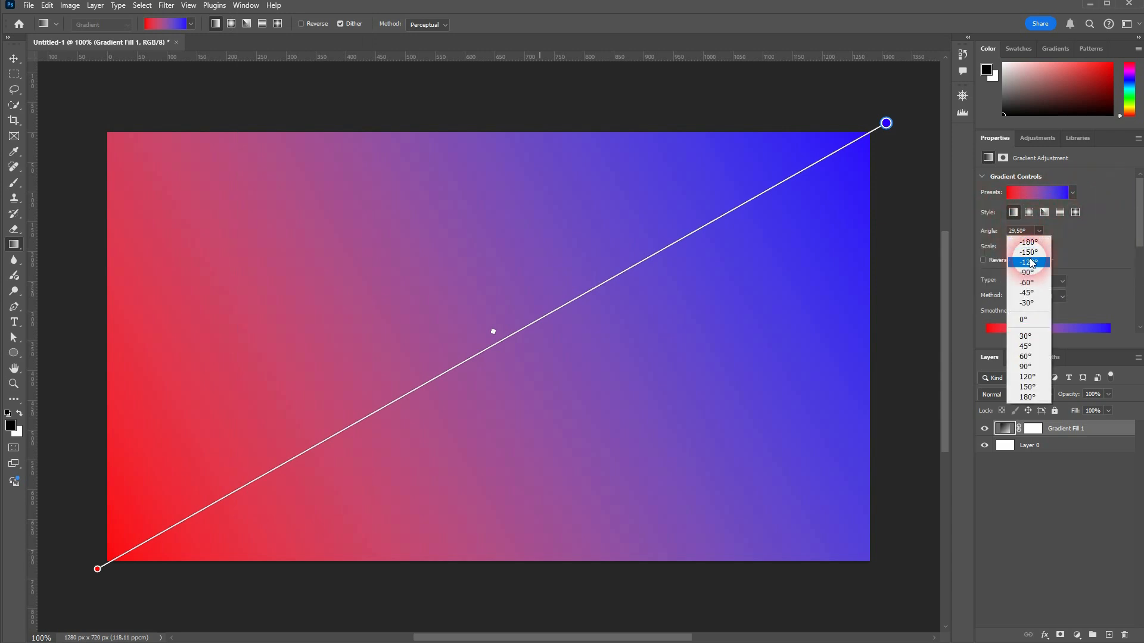
click(1029, 245)
click(1040, 231)
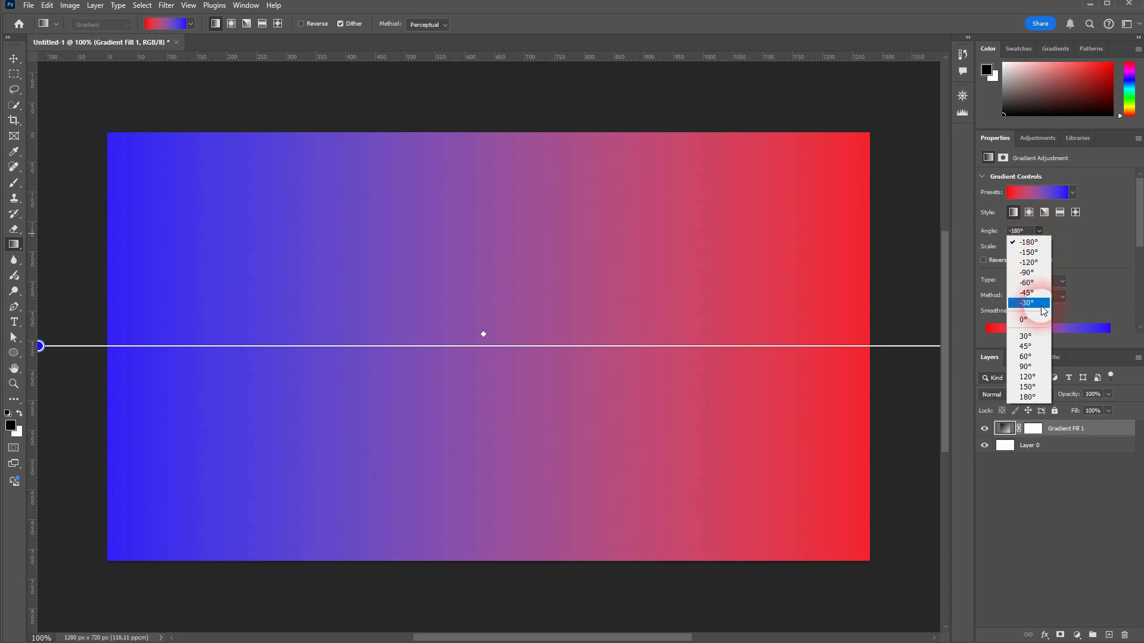
click(1041, 273)
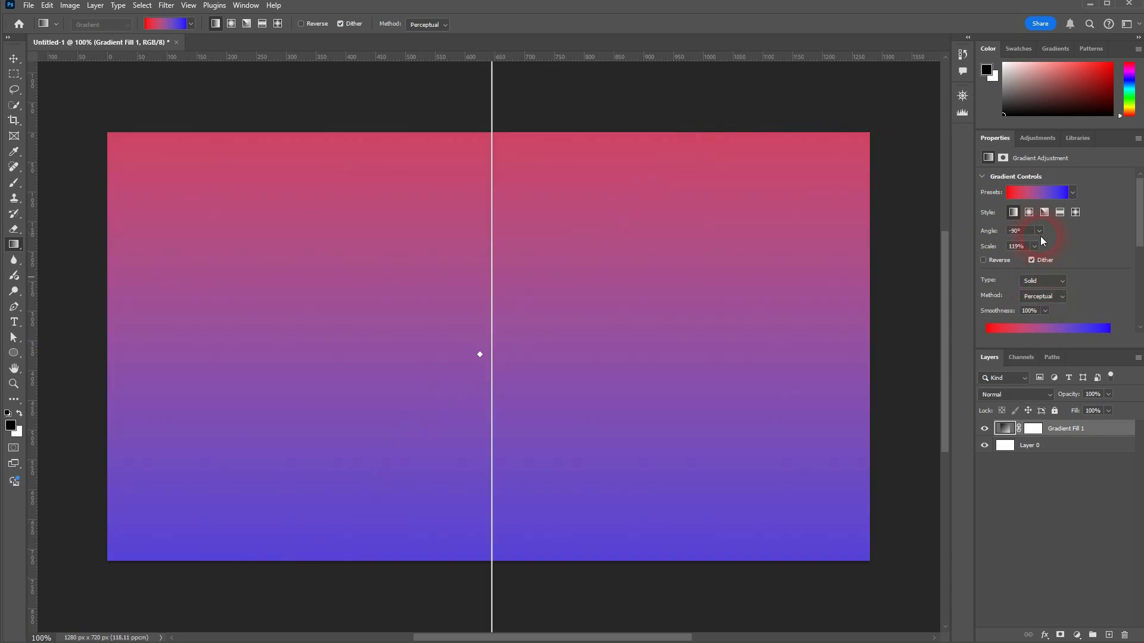
click(1039, 232)
click(1040, 263)
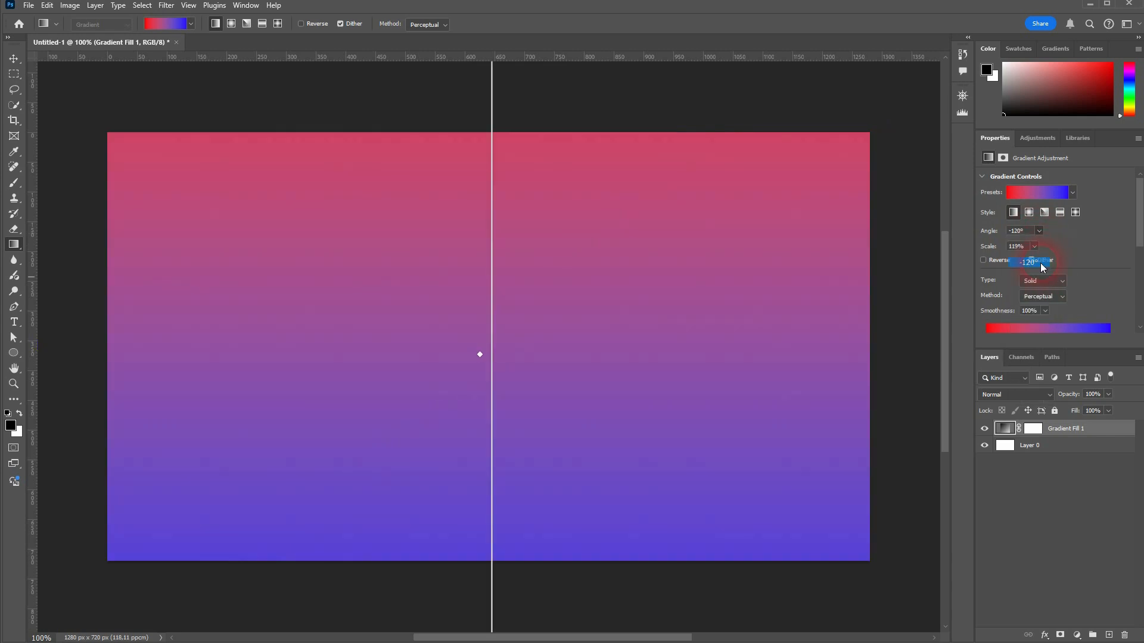
click(1040, 232)
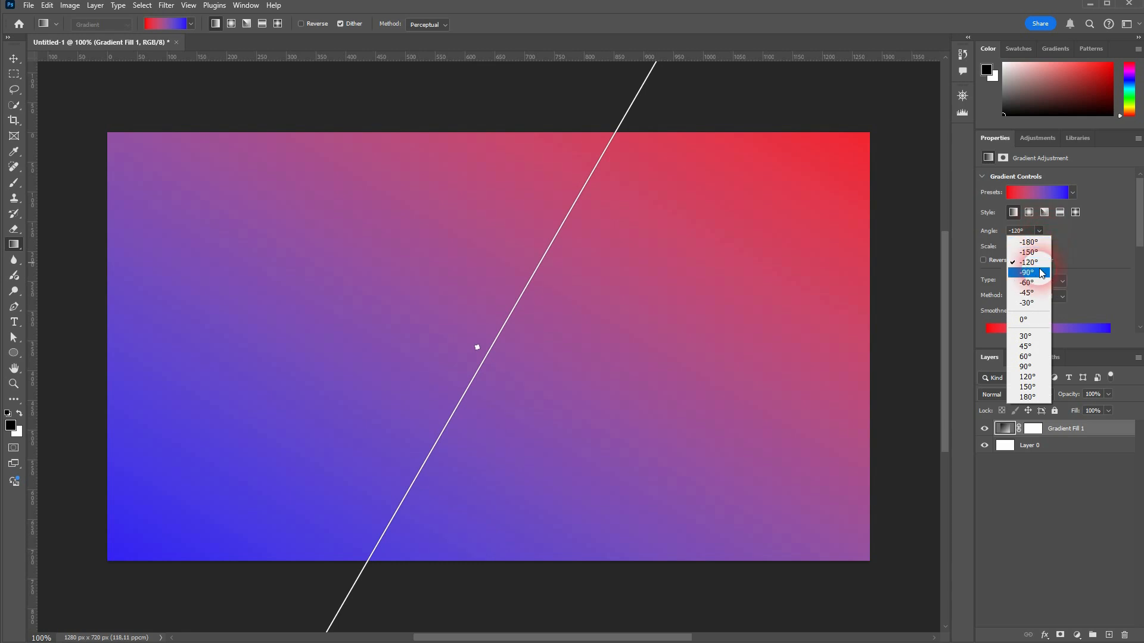
click(1041, 292)
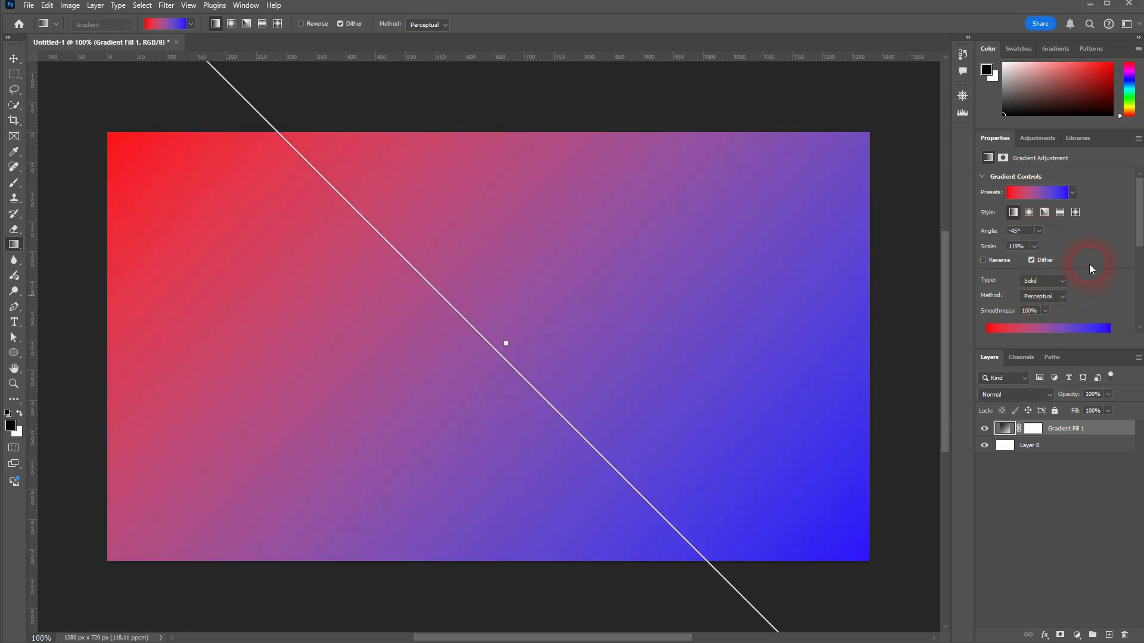
- Reduce the gradient's scale to 79%
click(1034, 247)
mouse_move(1034, 264)
mouse_down()
mouse_move(1048, 262)
mouse_move(1024, 263)
mouse_move(1035, 267)
mouse_up()
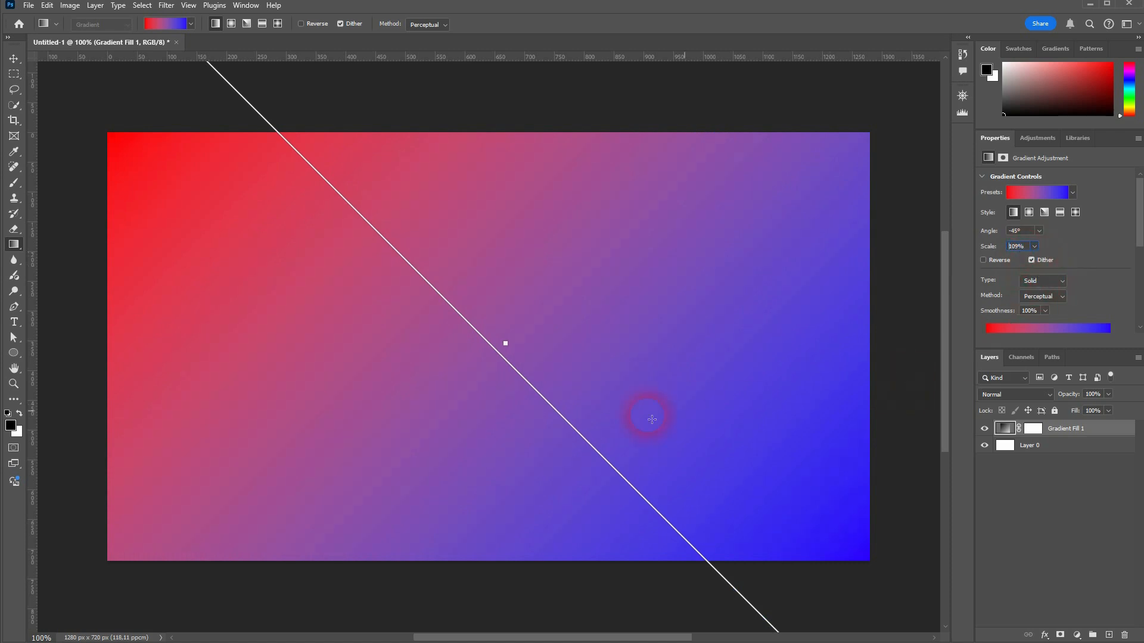
key(Down)
key(Down)
key(Down)
key(Down)
key(Down)
key(Down)
key(Down)
key(Down)
key(Down)
key(Down)
key(Down)
key(Down)
key(Down)
key(Down)
key(Down)
key(Down)
key(Down)
key(Down)
key(Down)
key(Down)
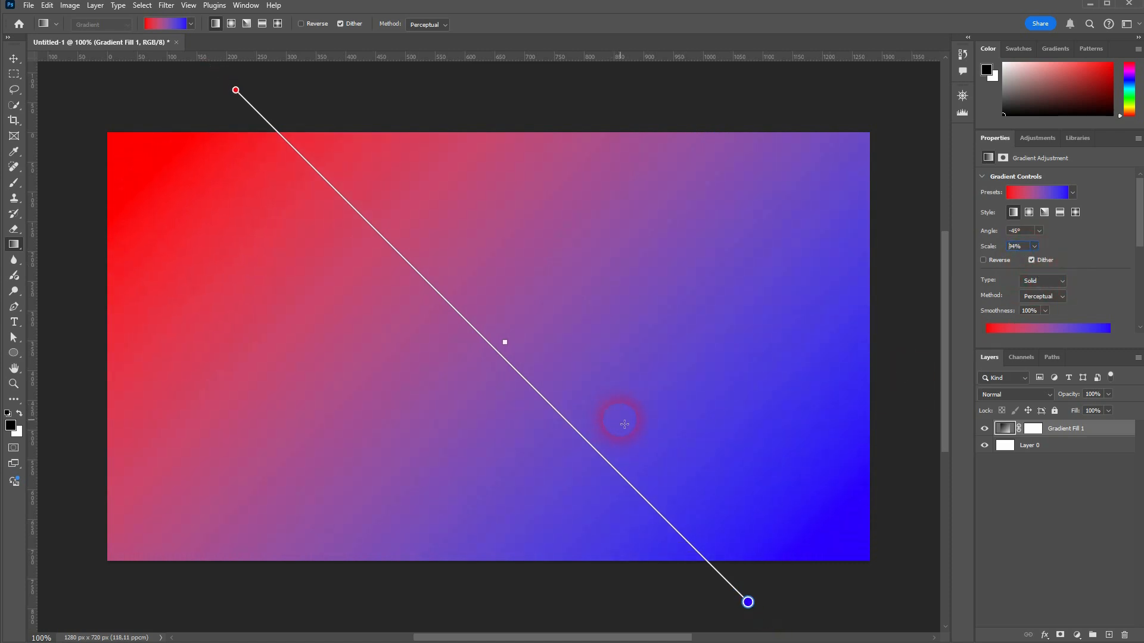
key(Down)
key(Down)
key(Down)
key(Down)
key(Down)
key(Down)
key(Down)
key(Down)
key(Down)
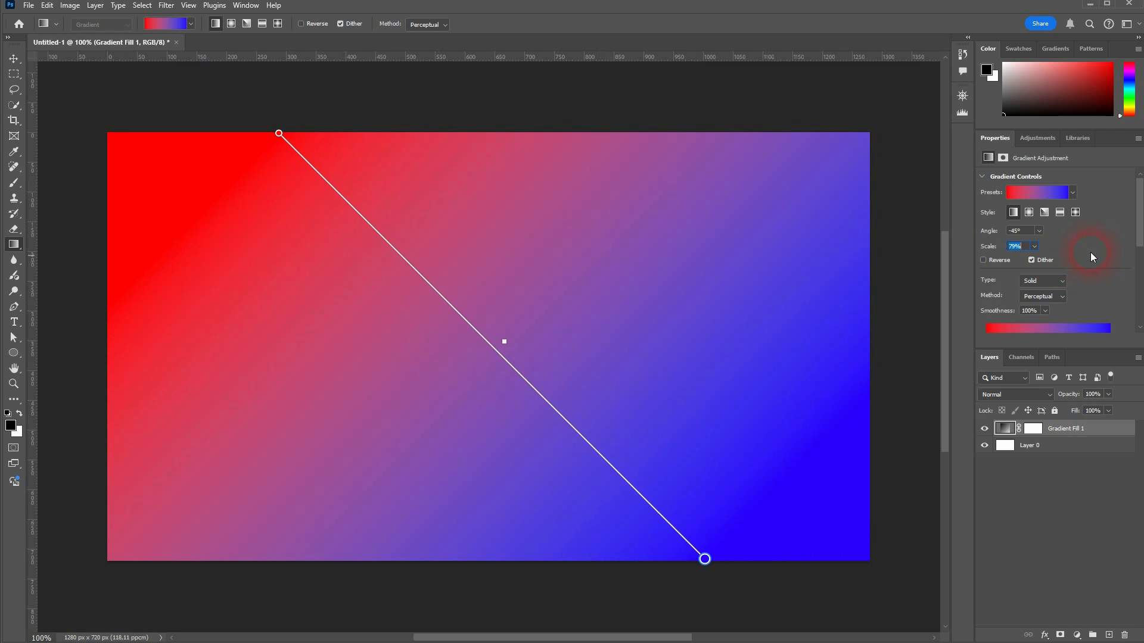
click(1089, 252)
- Try the Noise gradient type on the fill and switch back to Solid
click(1051, 302)
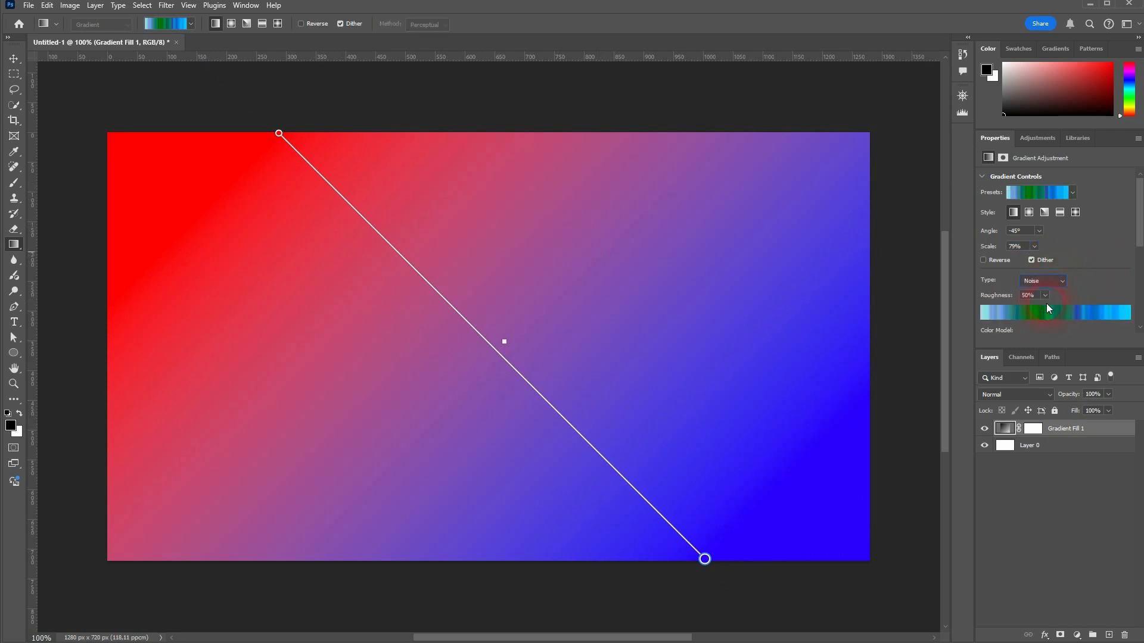
click(1053, 282)
click(1050, 292)
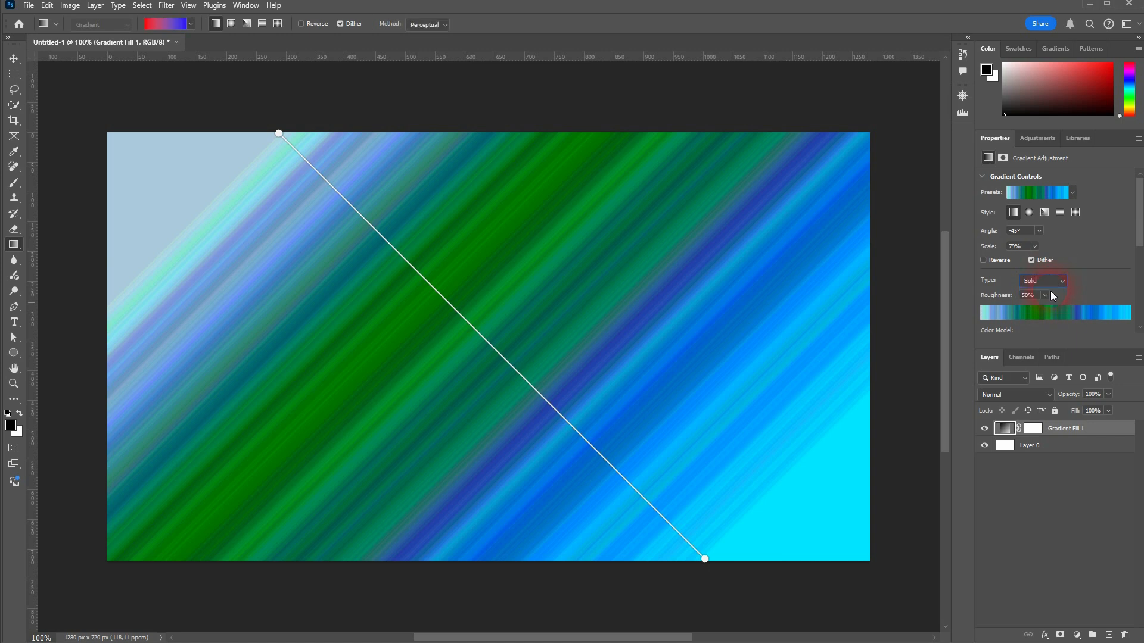
- Try the Linear, Classic, Smooth and Stripes interpolation methods on the gradient and return to Perceptual
click(1065, 296)
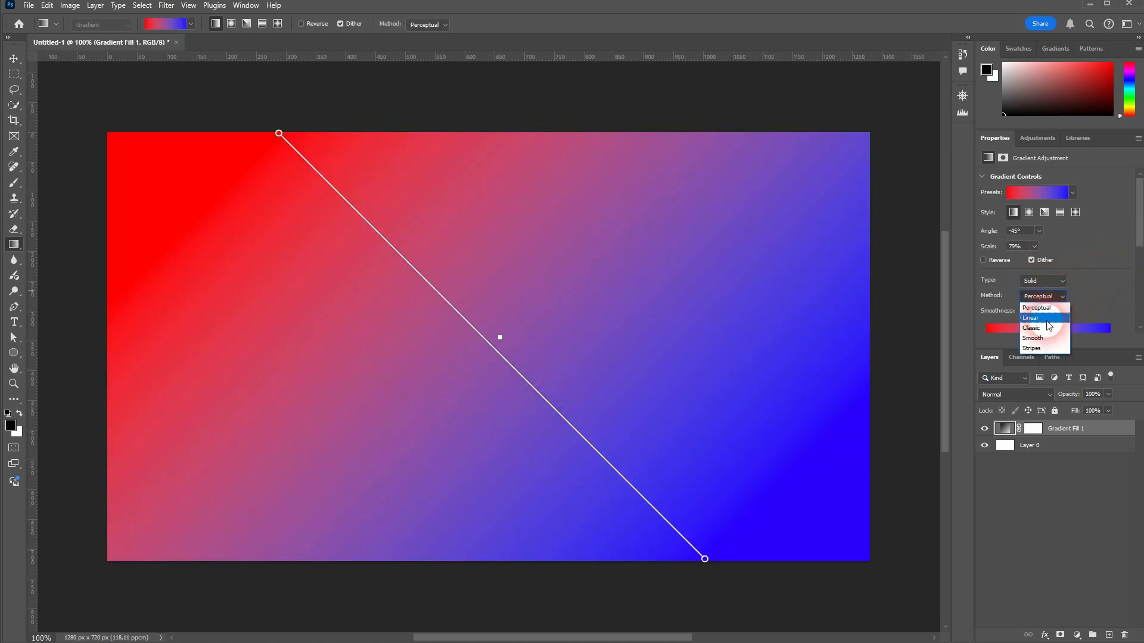
click(1046, 309)
click(1047, 296)
click(1049, 327)
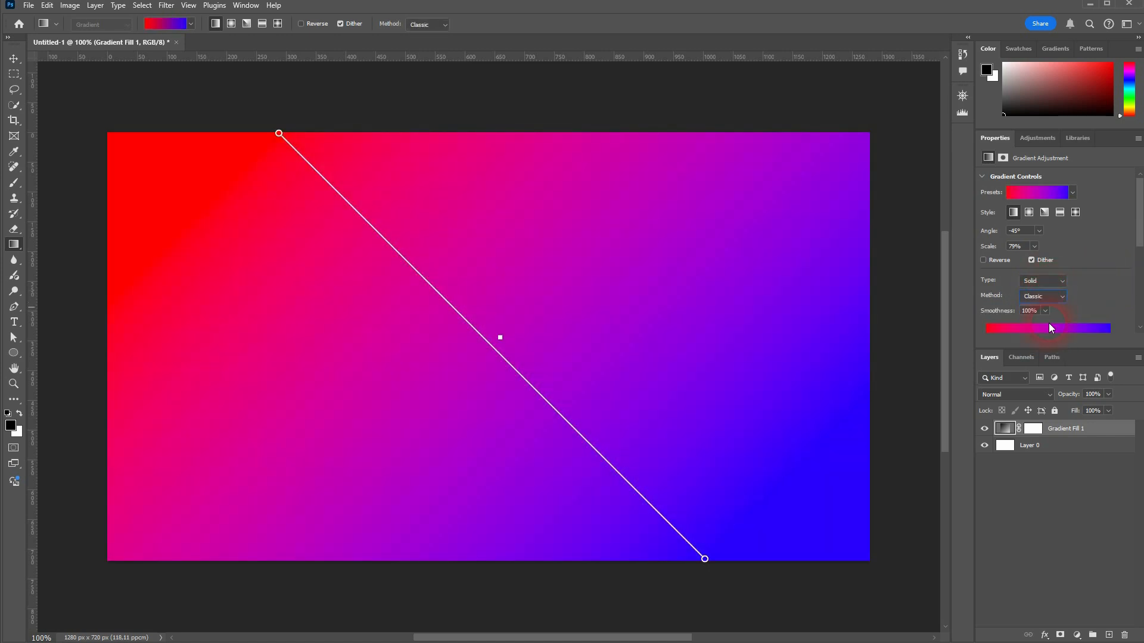
click(1049, 295)
click(1052, 338)
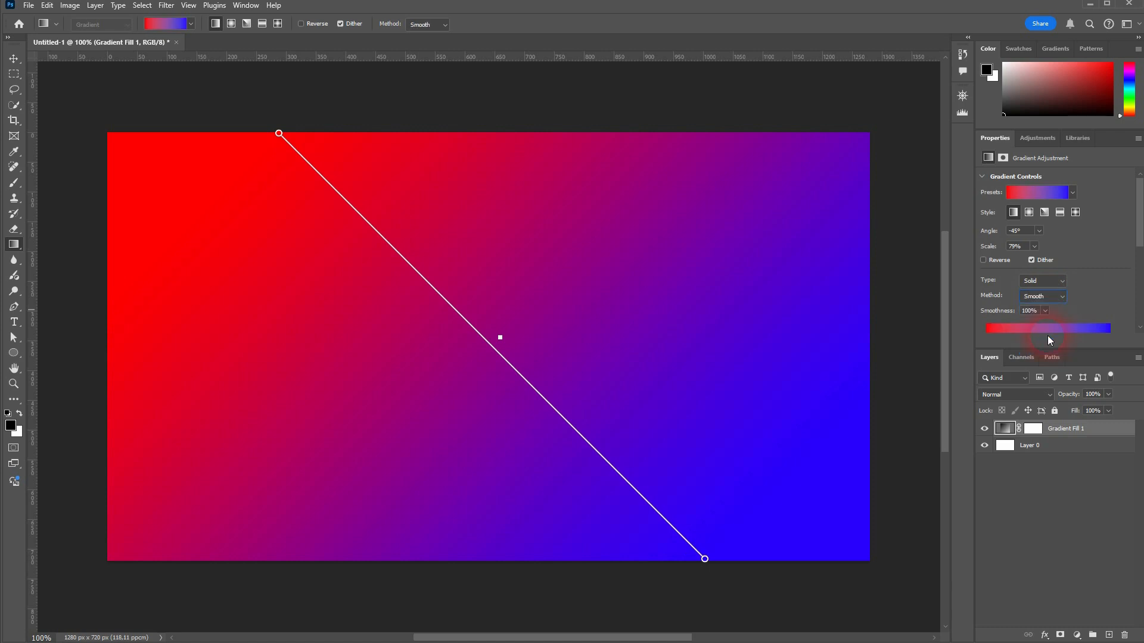
click(1055, 298)
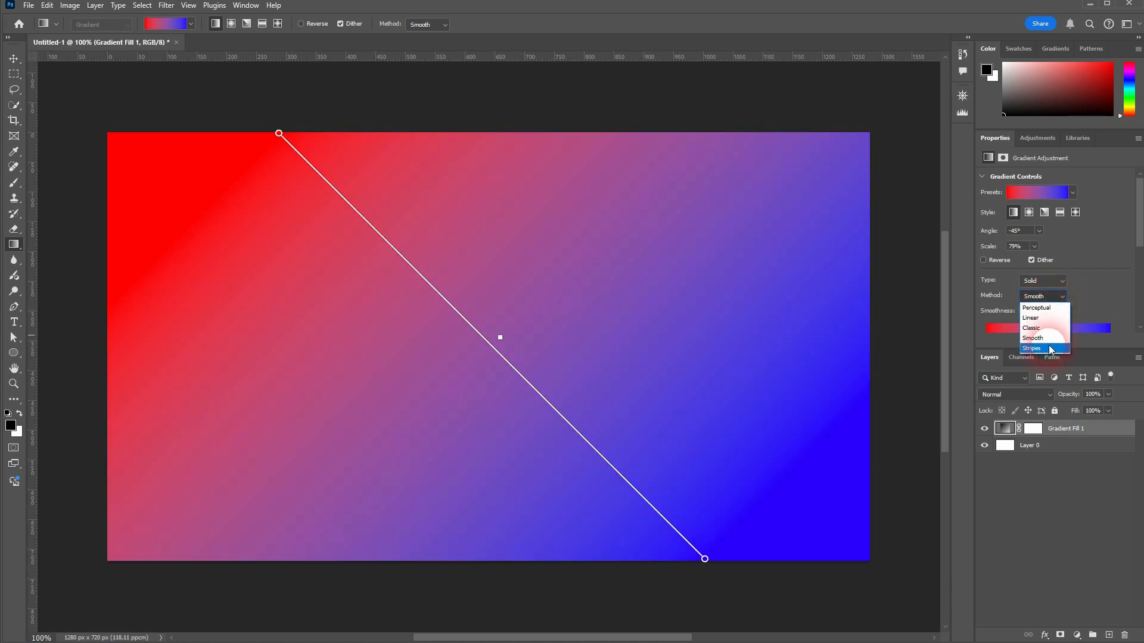
click(1051, 353)
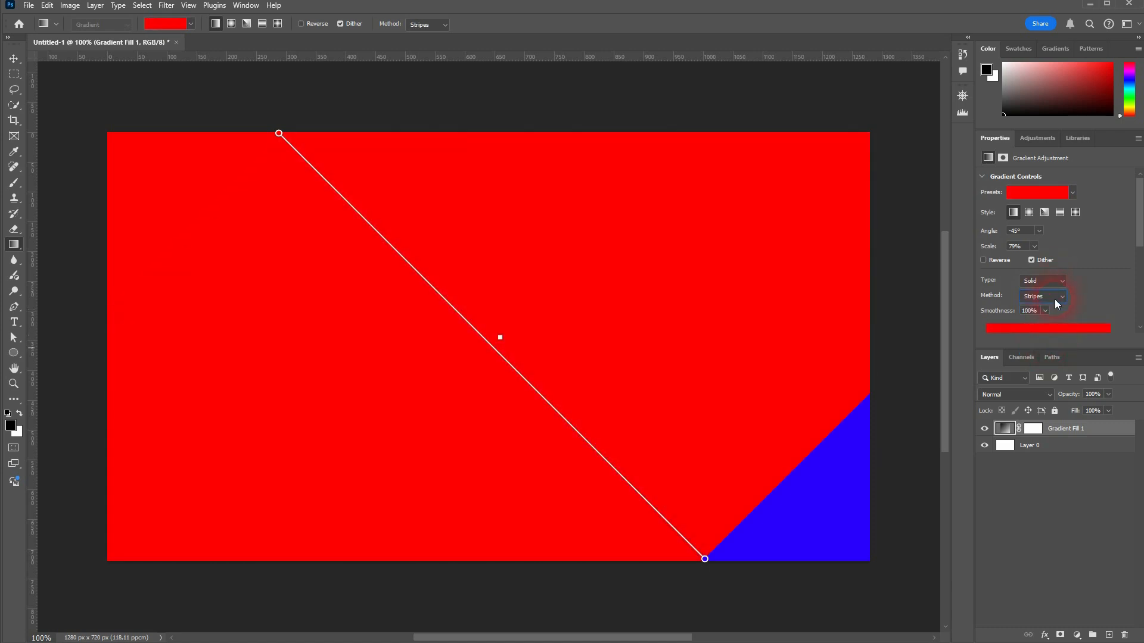
click(1054, 298)
click(1053, 304)
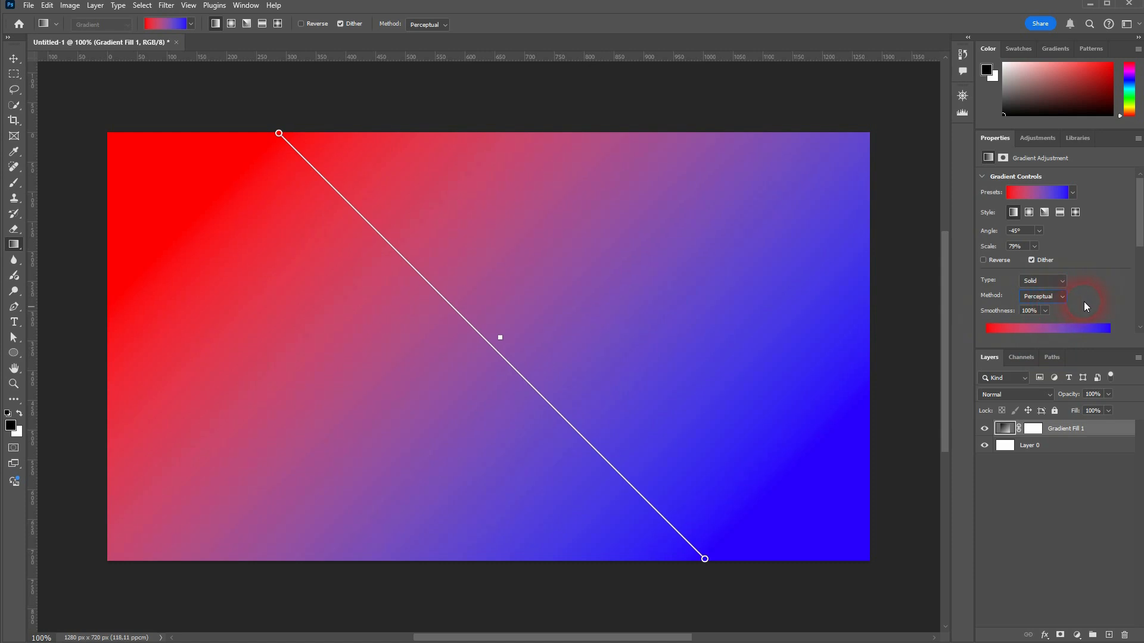
- Change the gradient's blue end color stop to bright green
scroll(1109, 294, down, 2)
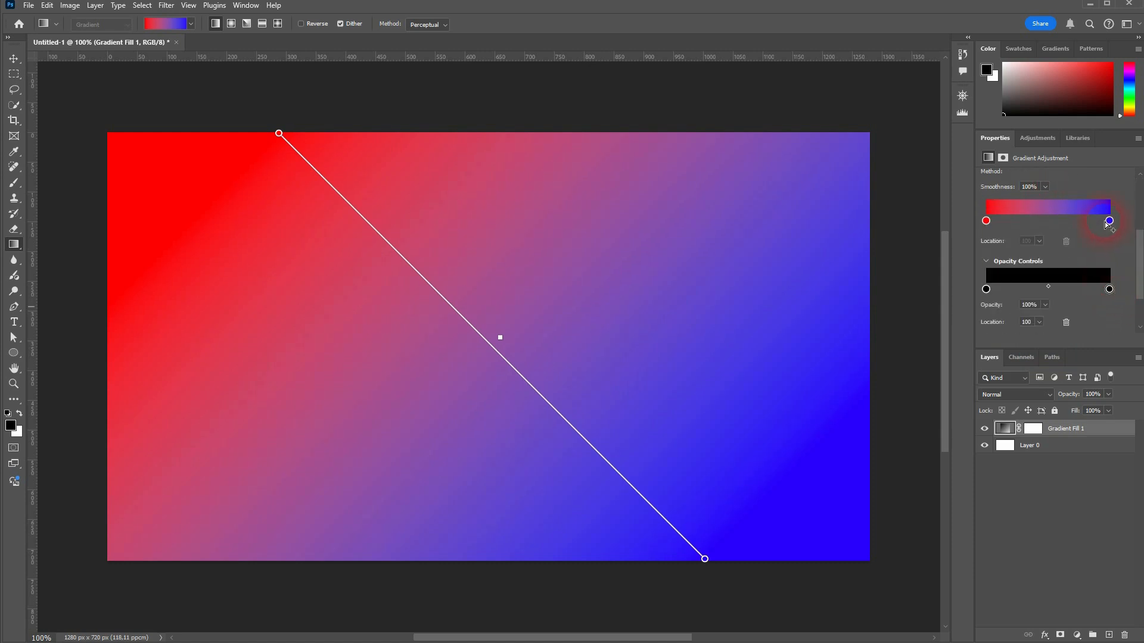
double_click(1110, 222)
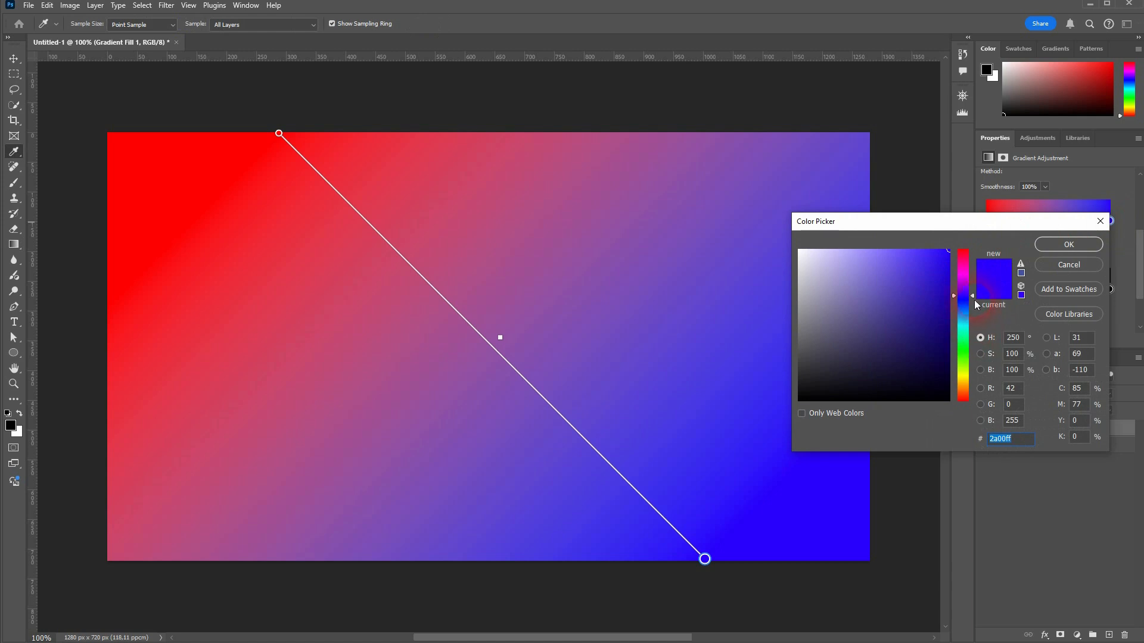
drag(973, 296, 977, 349)
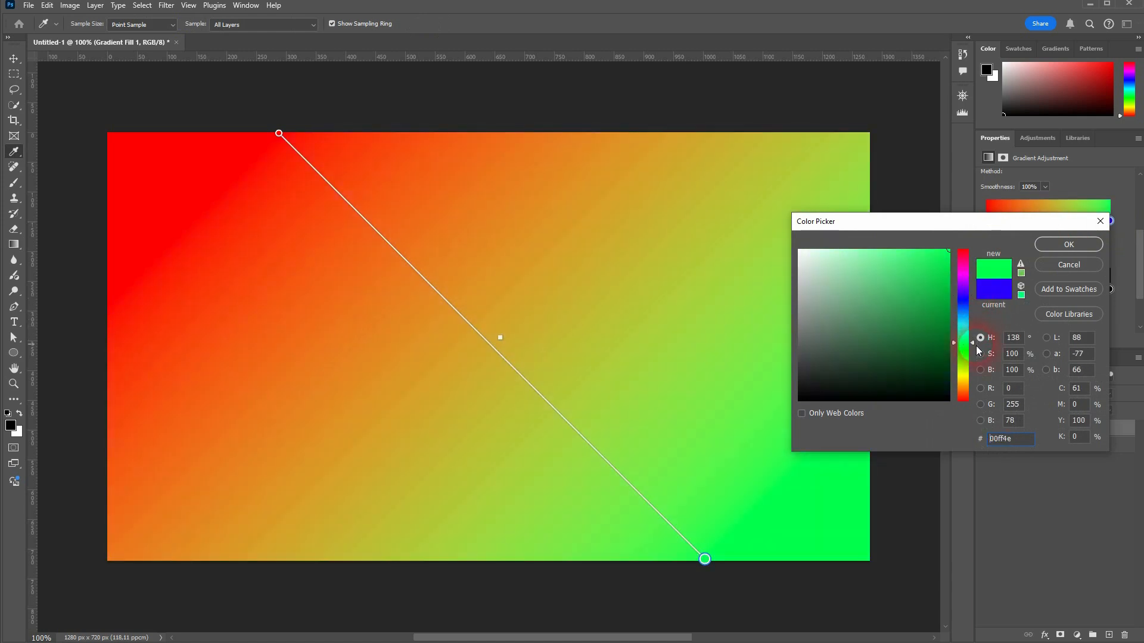
click(1096, 247)
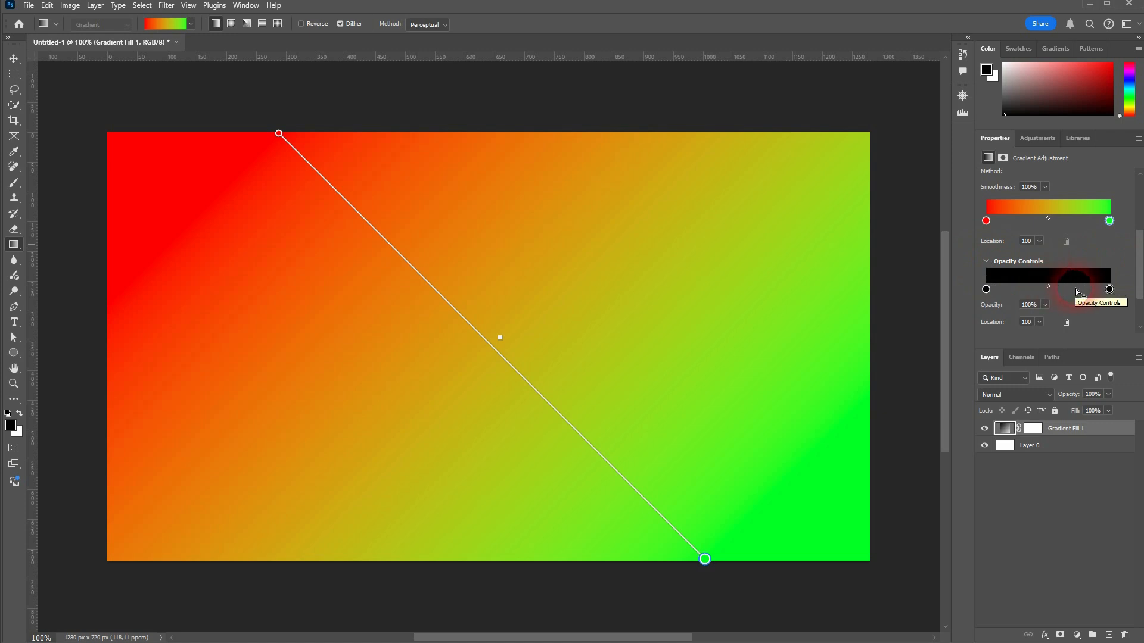
scroll(1080, 295, down, 2)
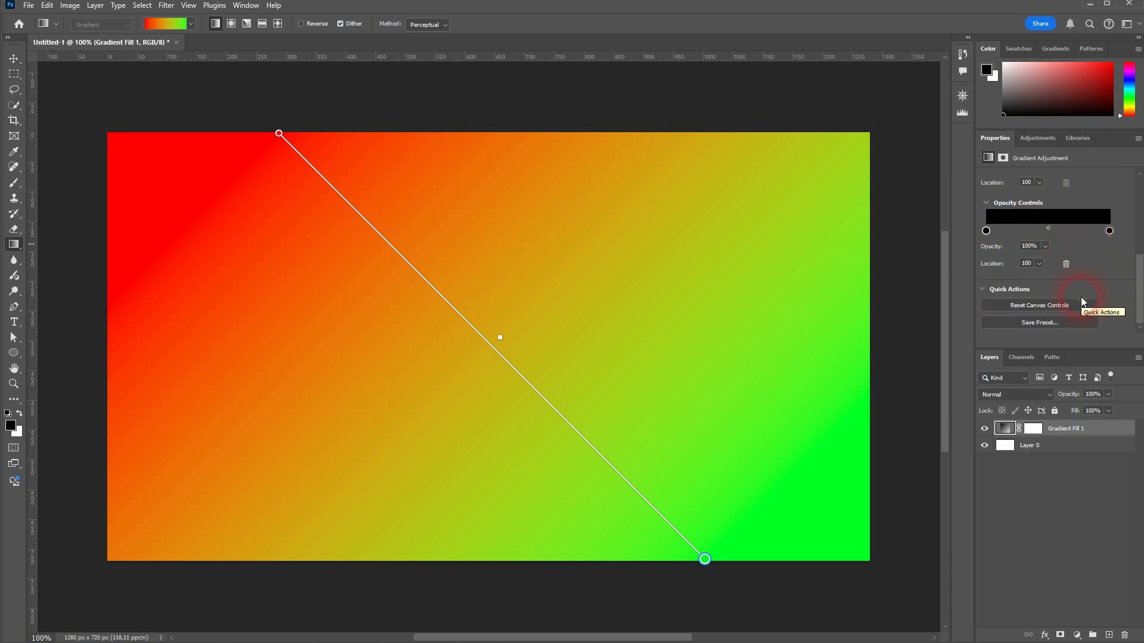
scroll(1116, 286, up, 5)
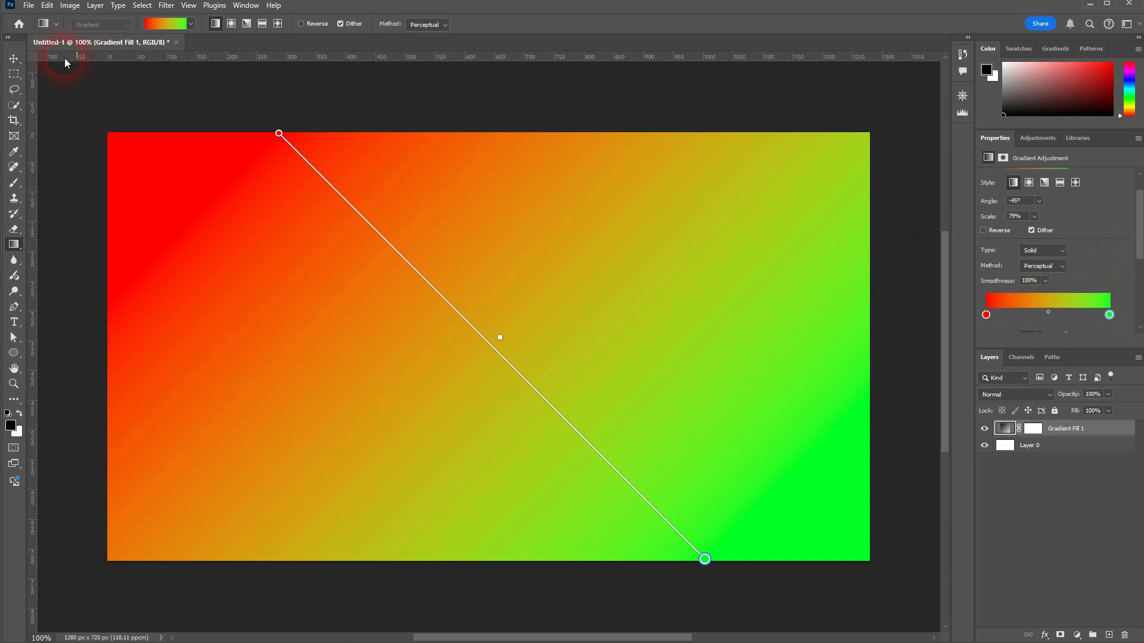
- Add the text GRADIENT to the left of the canvas centre
click(13, 58)
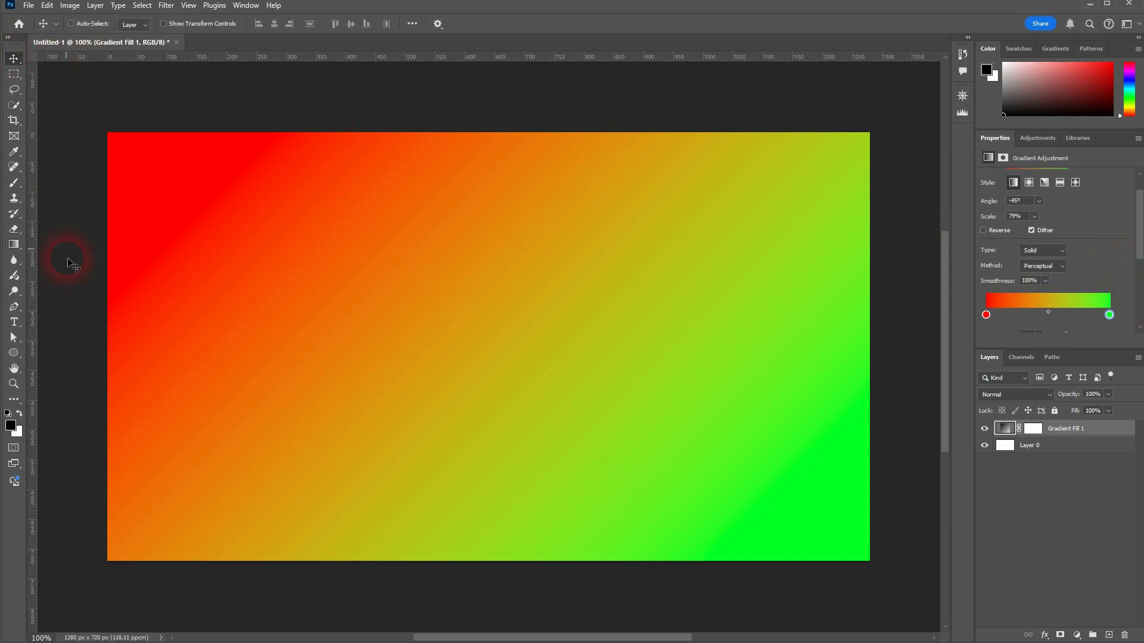
click(14, 322)
click(579, 347)
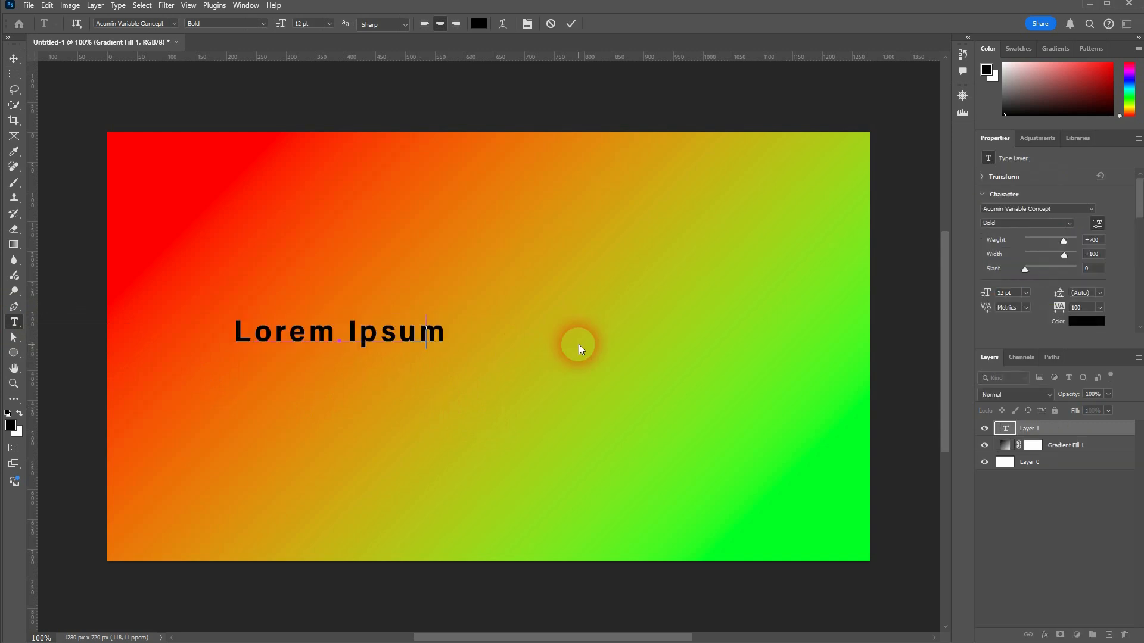
text(GRADIENT)
click(14, 58)
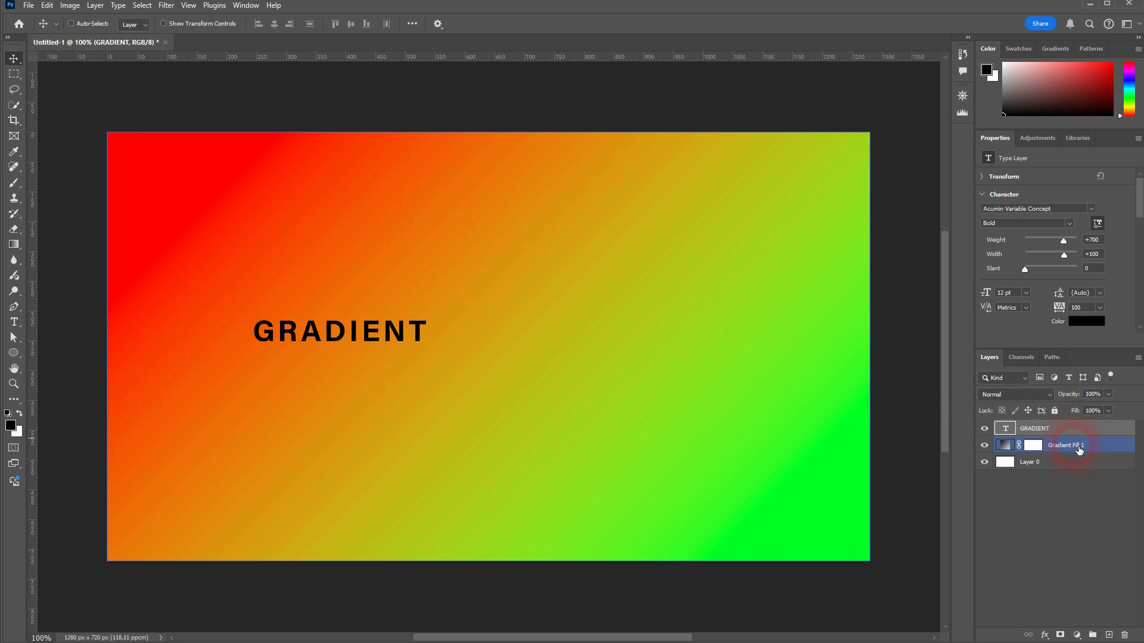
- Move both endpoints of the gradient fill just beyond the canvas's left and right edges, at about -4.7° and 106% scale
click(1067, 446)
click(14, 244)
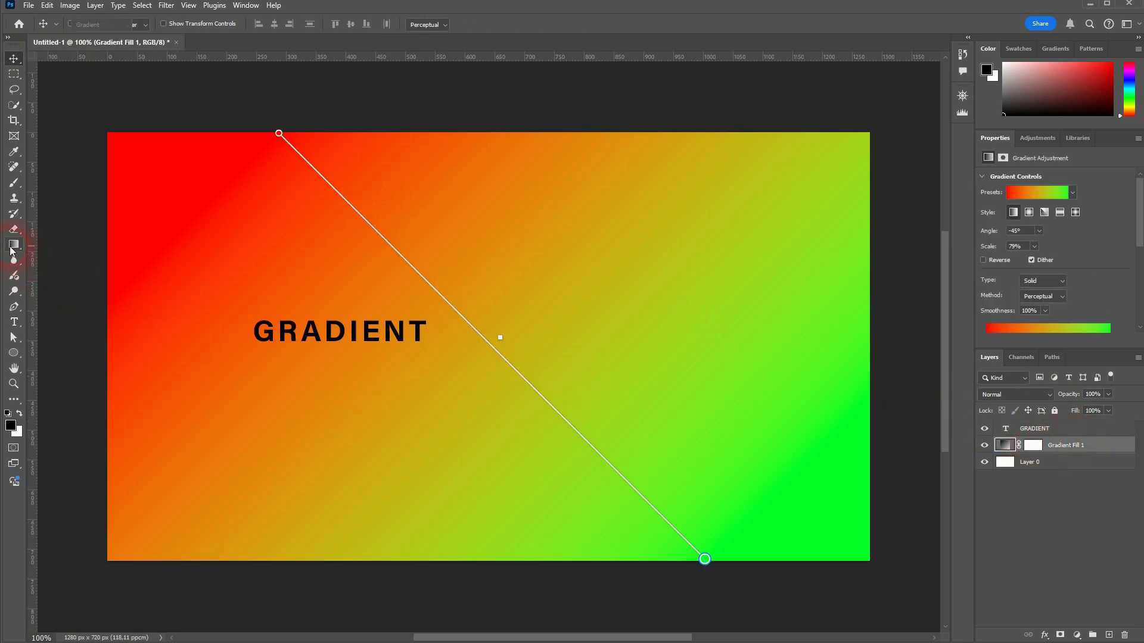
drag(279, 133, 88, 298)
drag(709, 563, 892, 364)
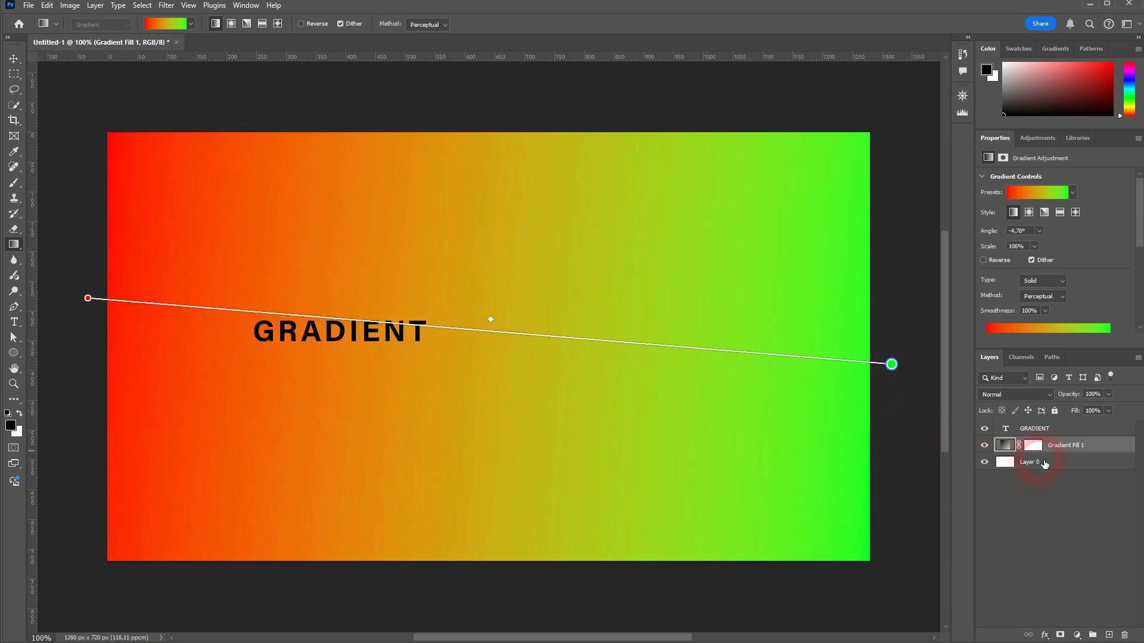
- Select the GRADIENT text layer
click(1103, 429)
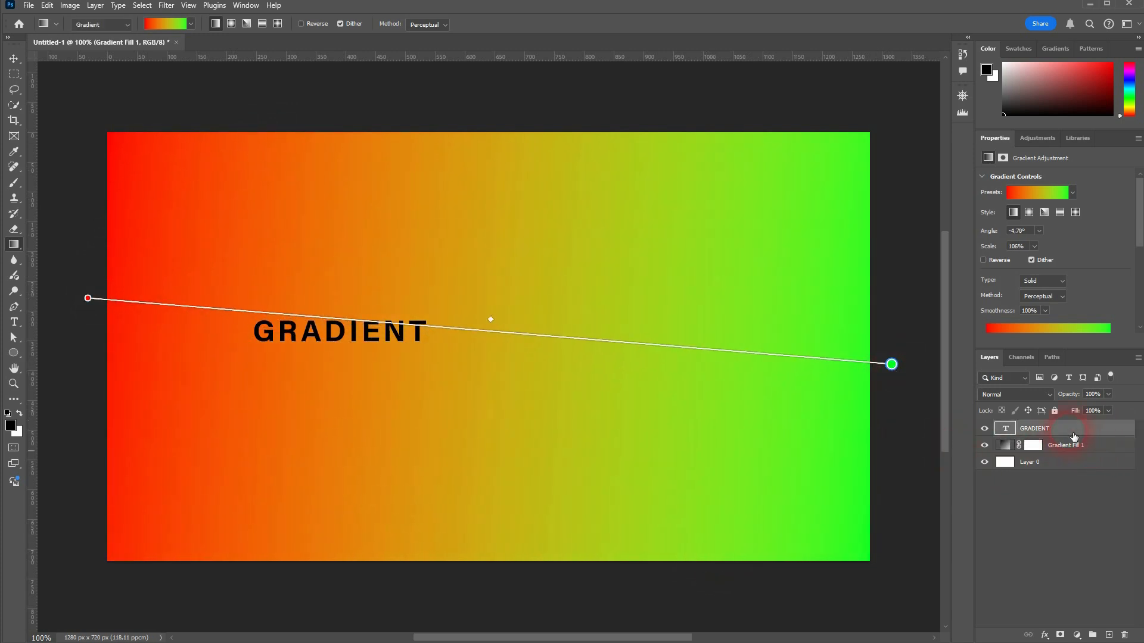